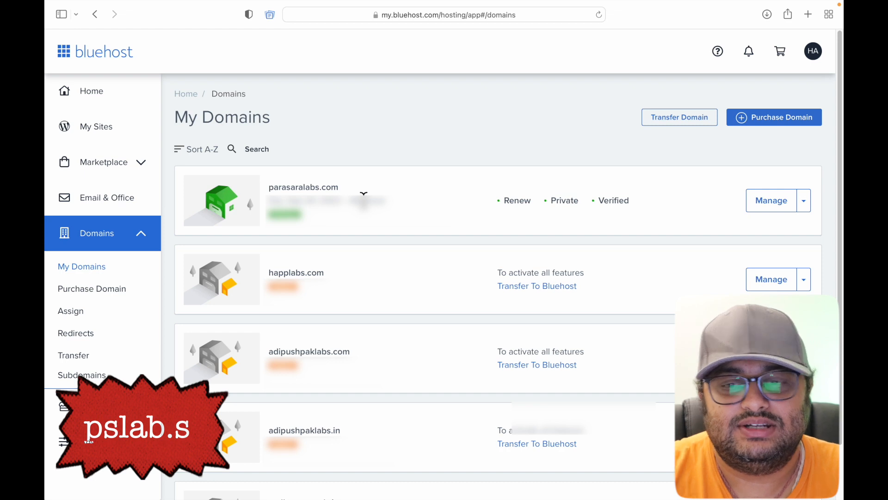
{"action": "left_click", "coordinate": [107, 125]}
{"action": "left_click", "coordinate": [103, 245]}
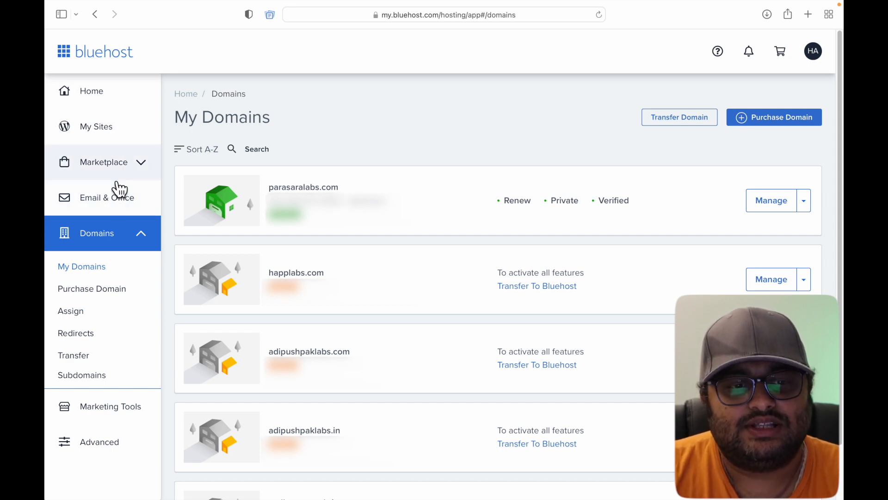
Go to Email & Office and manage parasaralabs.com to list its email accounts.
{"action": "left_click", "coordinate": [117, 209]}
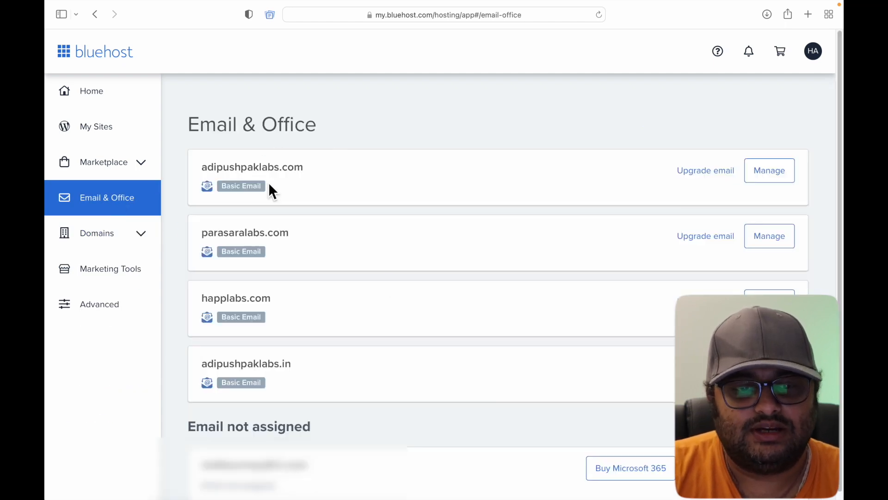
{"action": "scroll", "coordinate": [319, 406], "scroll_direction": "down", "scroll_amount": 1}
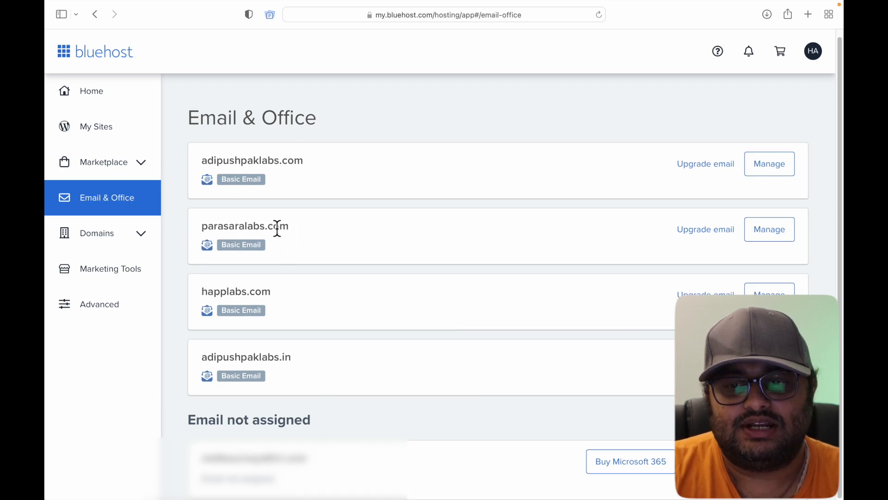
{"action": "left_click", "coordinate": [770, 230]}
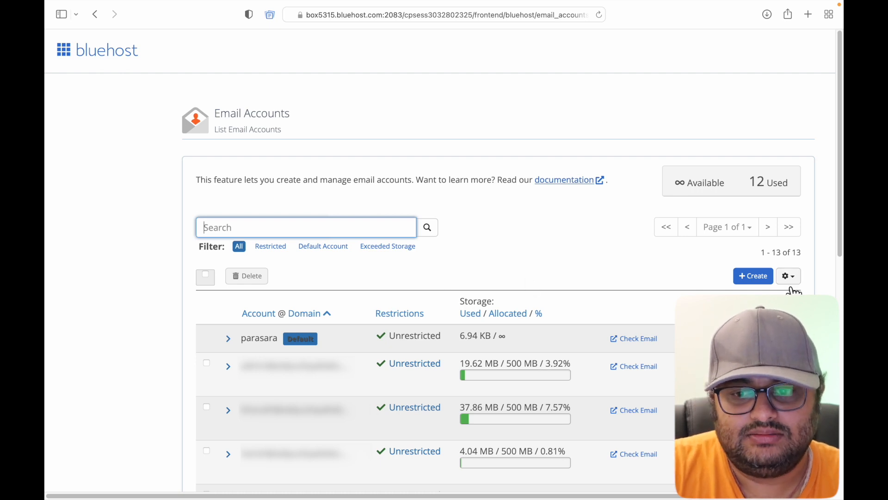
{"action": "left_click", "coordinate": [754, 278]}
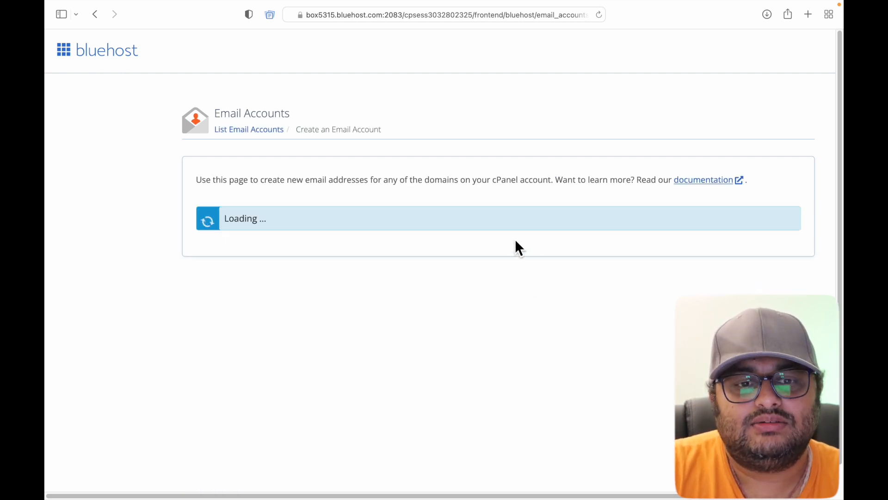
{"action": "left_click", "coordinate": [368, 263]}
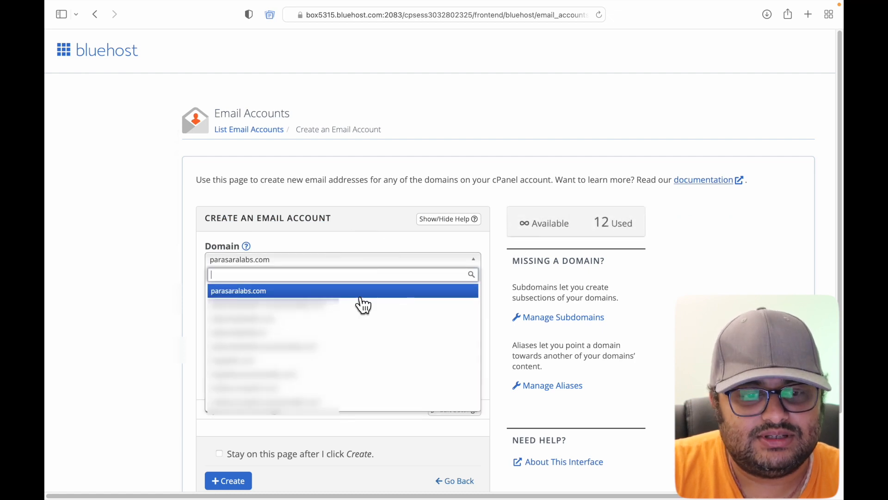
{"action": "left_click", "coordinate": [360, 296]}
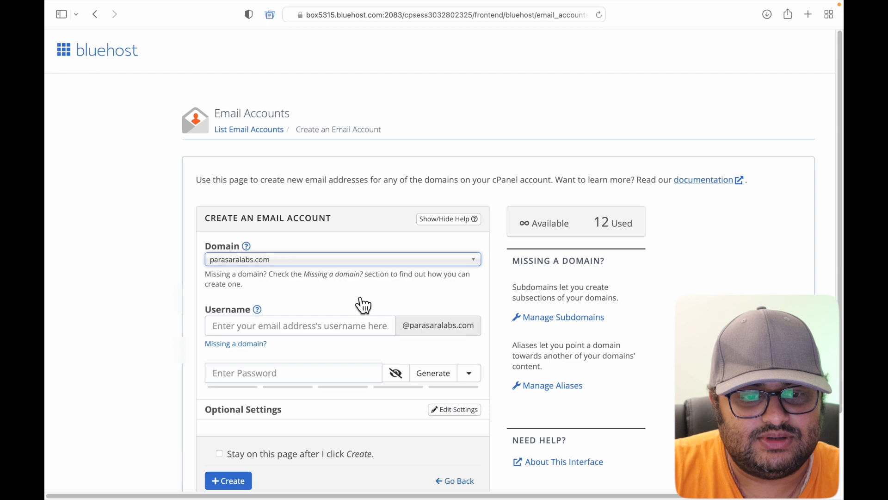
{"action": "left_click", "coordinate": [326, 332]}
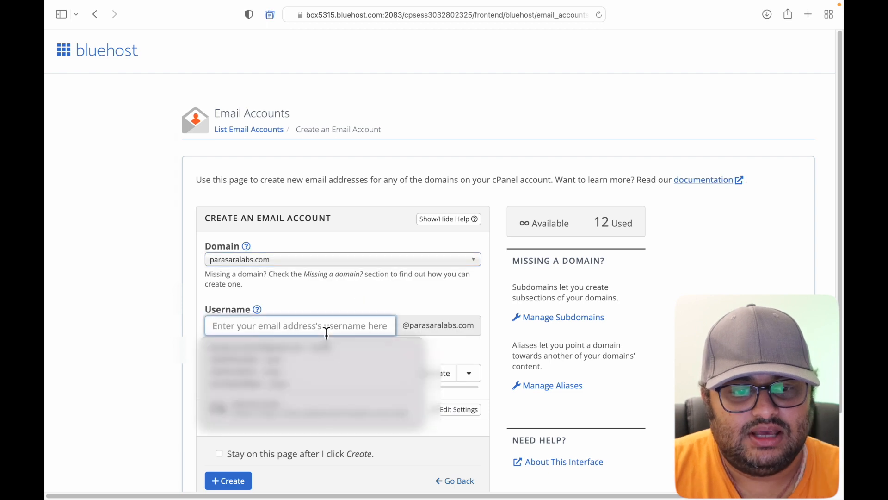
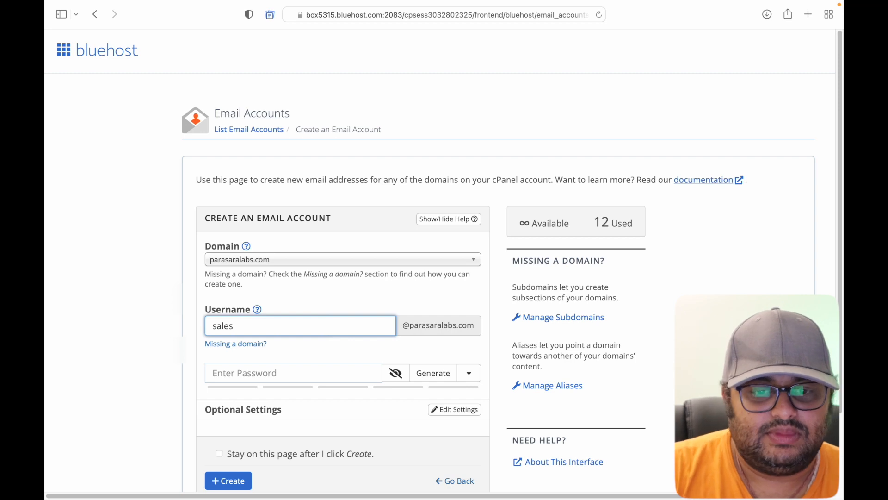
Give the sales account a strong password and create the mailbox.
{"action": "left_click", "coordinate": [322, 373]}
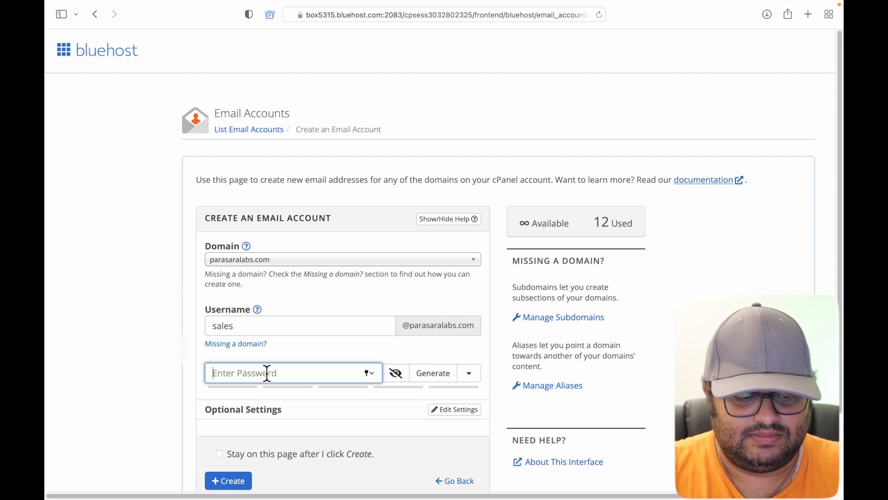
{"action": "type", "text": "••••••••"}
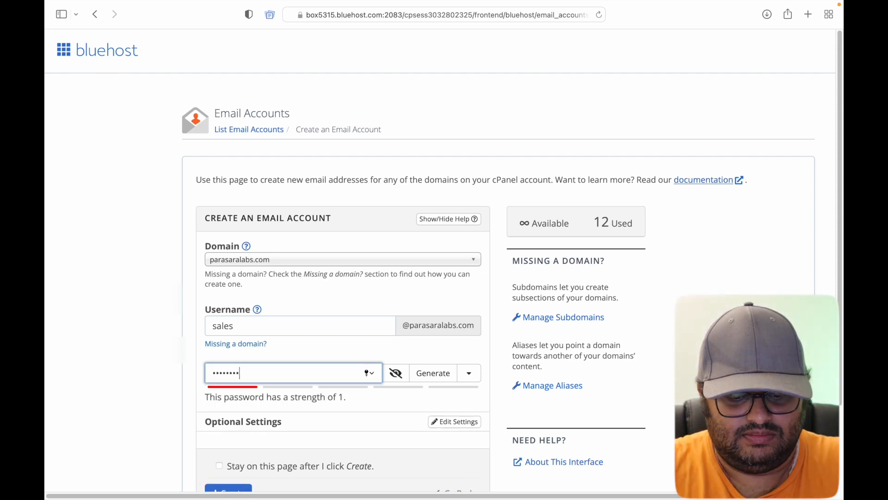
{"action": "type", "text": "•••••••"}
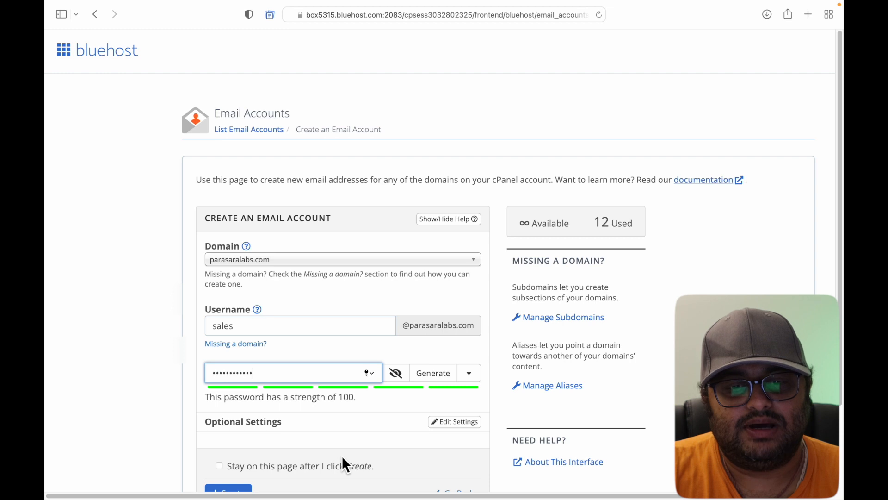
{"action": "scroll", "coordinate": [342, 456], "scroll_direction": "down", "scroll_amount": 1}
{"action": "scroll", "coordinate": [364, 435], "scroll_direction": "down", "scroll_amount": 4}
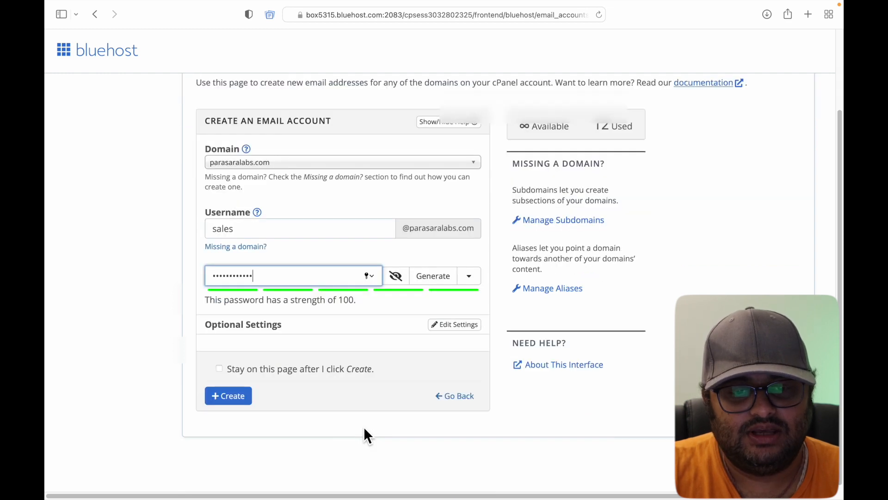
{"action": "left_click", "coordinate": [215, 397]}
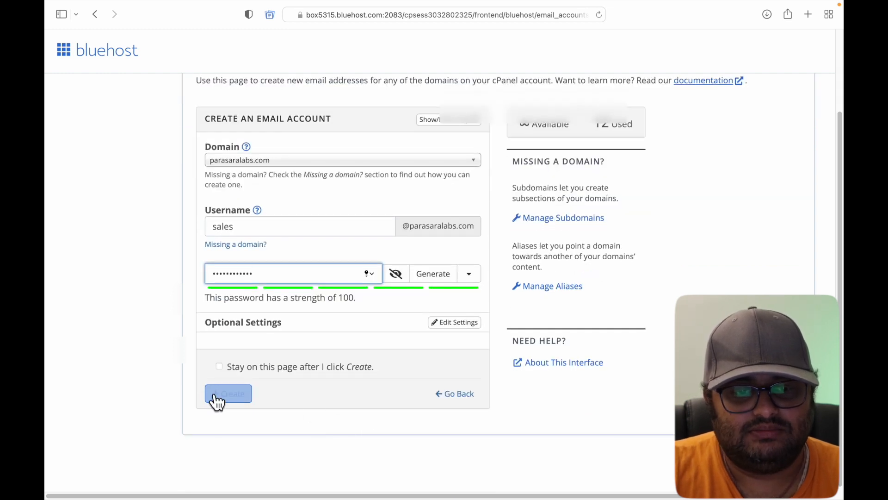
{"action": "left_click", "coordinate": [239, 403]}
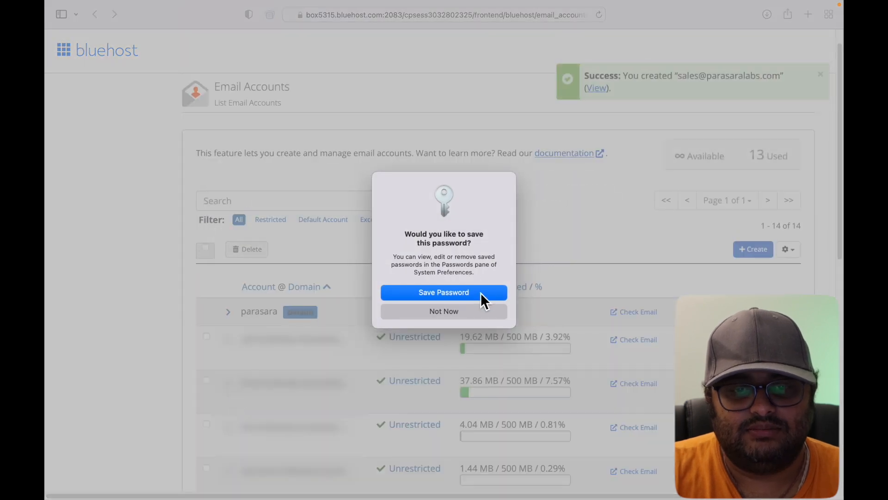
{"action": "left_click", "coordinate": [474, 312]}
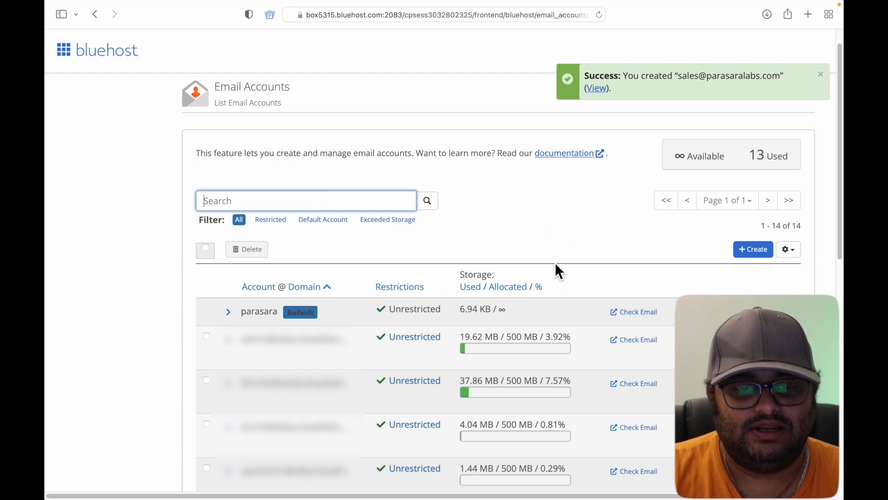
{"action": "scroll", "coordinate": [555, 261], "scroll_direction": "down", "scroll_amount": 10}
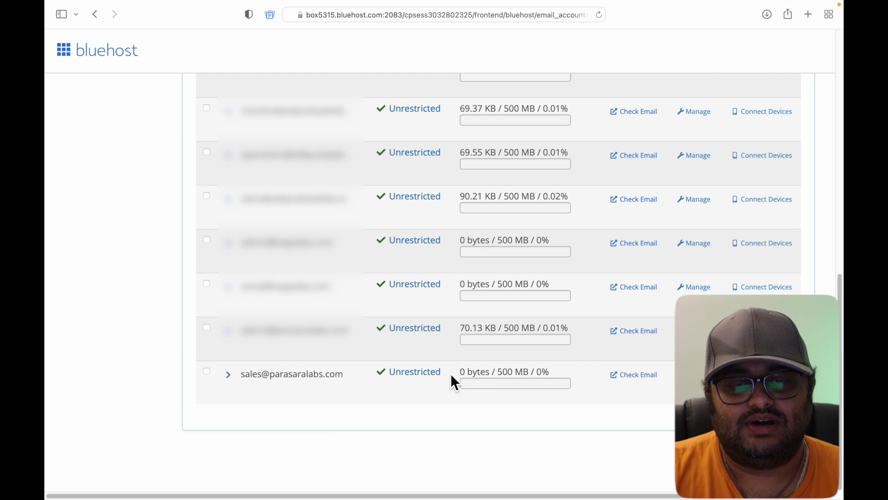
{"action": "left_click", "coordinate": [418, 378]}
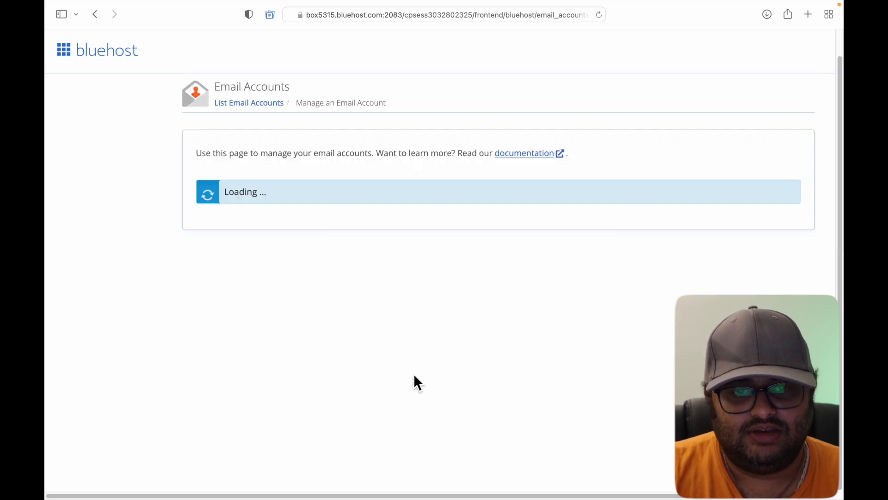
{"action": "scroll", "coordinate": [393, 391], "scroll_direction": "down", "scroll_amount": 10}
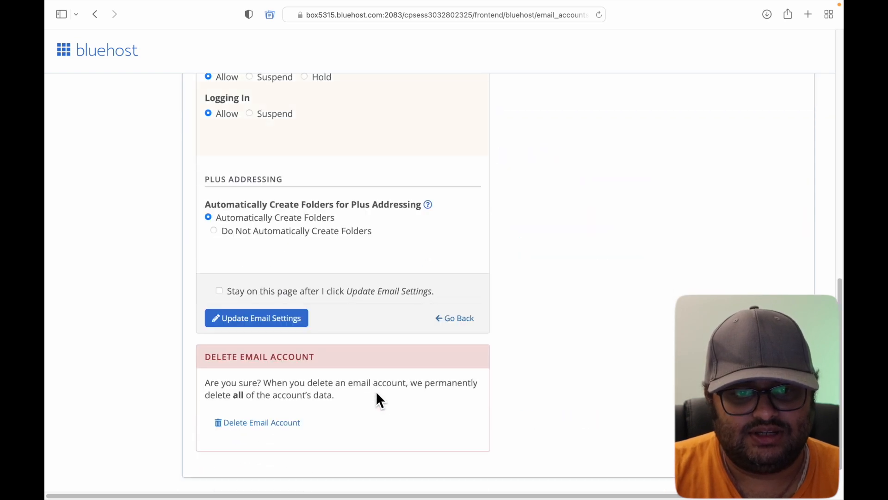
{"action": "scroll", "coordinate": [377, 399], "scroll_direction": "up", "scroll_amount": 3}
{"action": "scroll", "coordinate": [378, 399], "scroll_direction": "up", "scroll_amount": 6}
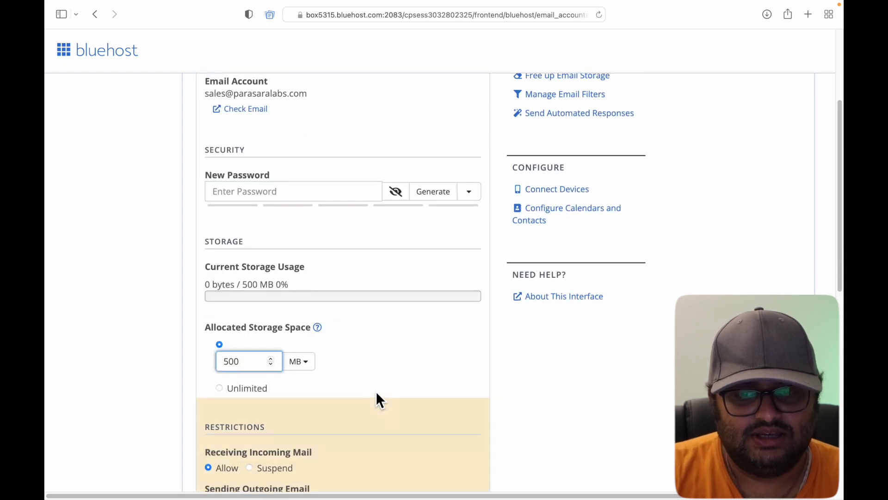
{"action": "scroll", "coordinate": [376, 392], "scroll_direction": "up", "scroll_amount": 1}
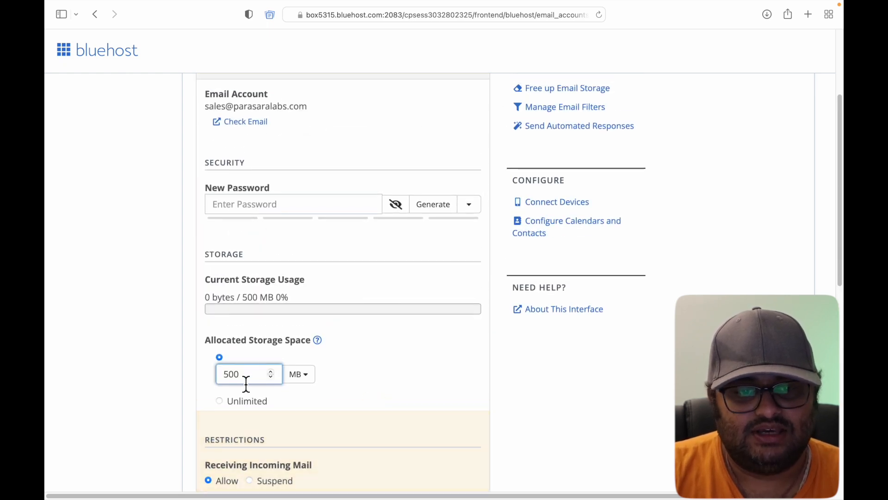
{"action": "scroll", "coordinate": [356, 394], "scroll_direction": "up", "scroll_amount": 4}
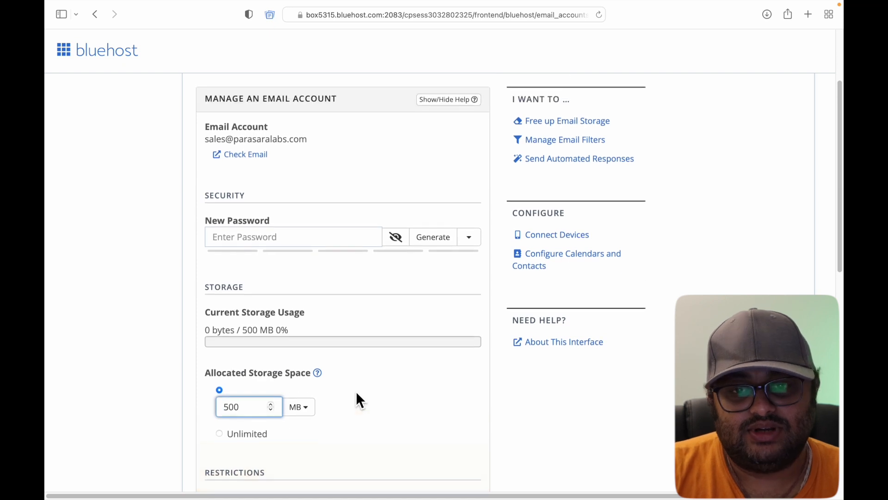
{"action": "scroll", "coordinate": [356, 393], "scroll_direction": "down", "scroll_amount": 15}
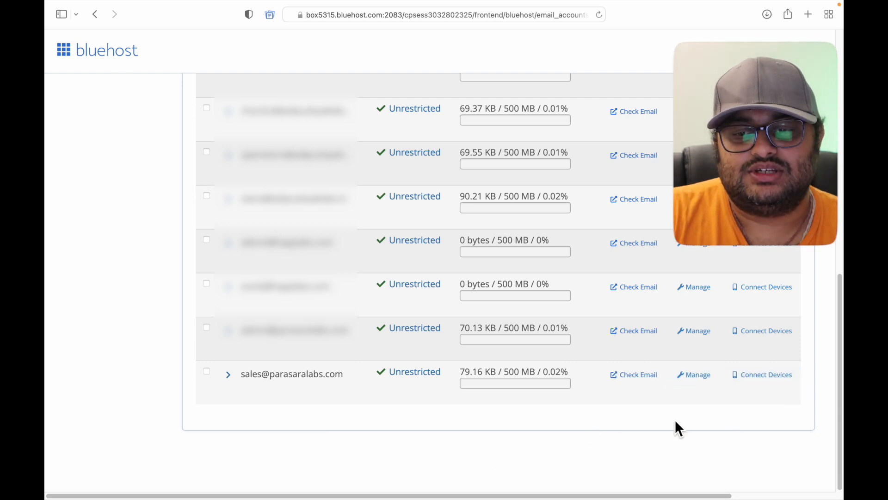
Open the sales mailbox's mail client setup and read its secure SSL/TLS manual settings.
{"action": "left_click", "coordinate": [762, 377]}
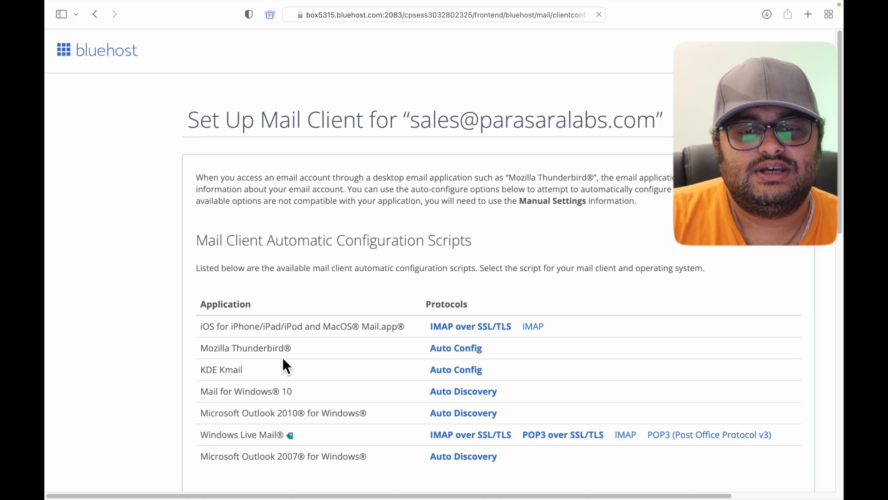
{"action": "scroll", "coordinate": [341, 357], "scroll_direction": "down", "scroll_amount": 2}
{"action": "scroll", "coordinate": [341, 359], "scroll_direction": "down", "scroll_amount": 5}
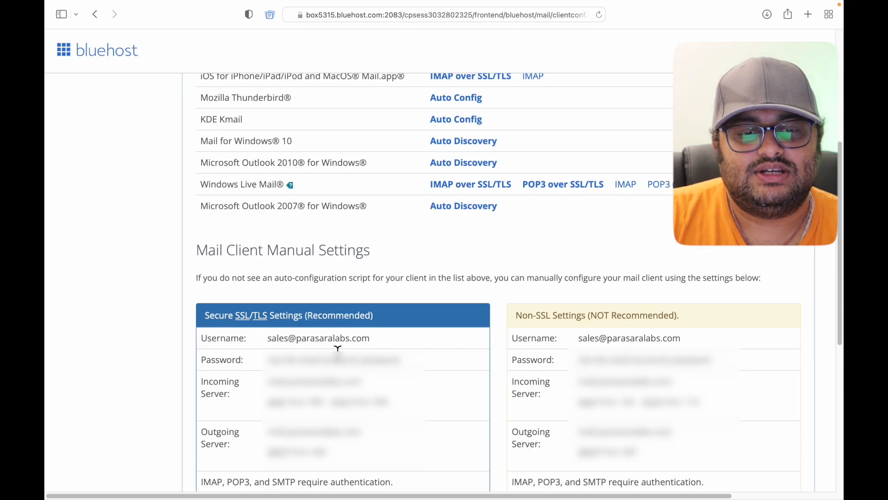
{"action": "scroll", "coordinate": [341, 363], "scroll_direction": "down", "scroll_amount": 1}
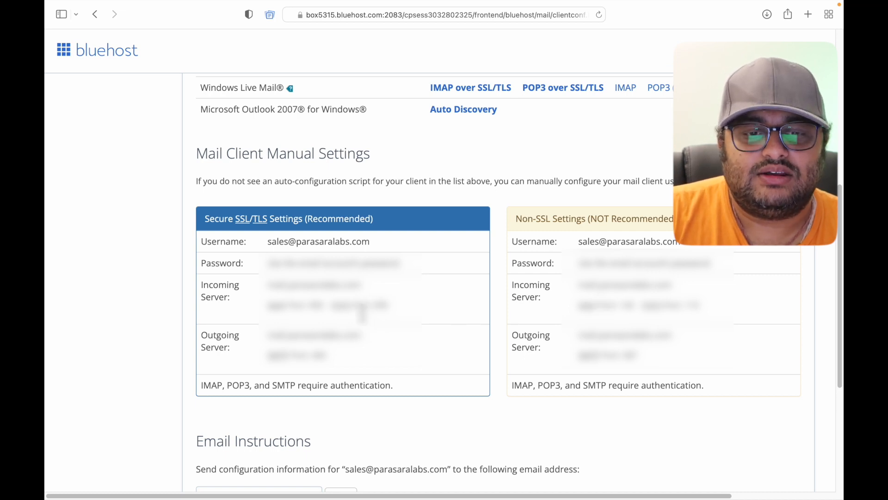
{"action": "left_click", "coordinate": [378, 307]}
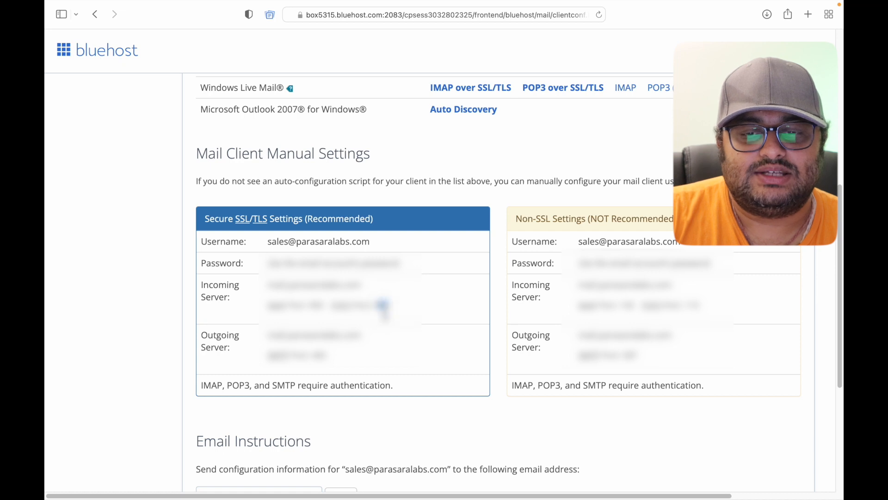
{"action": "left_click", "coordinate": [380, 306]}
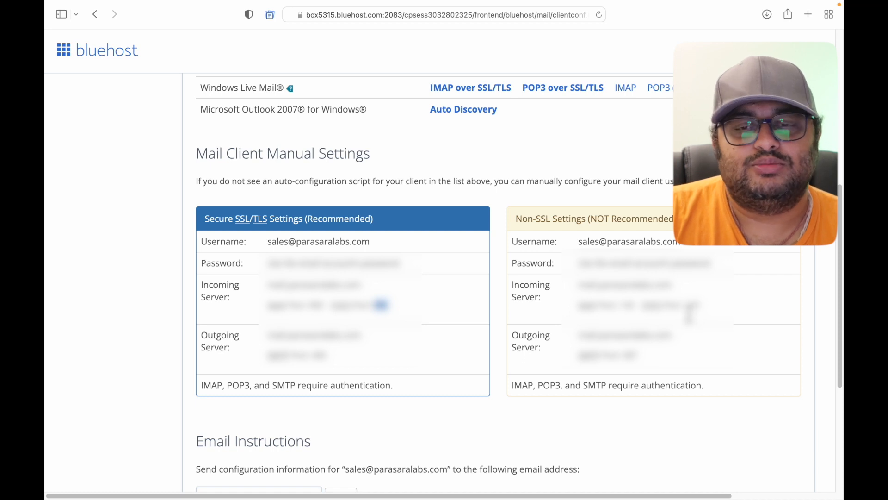
{"action": "scroll", "coordinate": [419, 314], "scroll_direction": "up", "scroll_amount": 10}
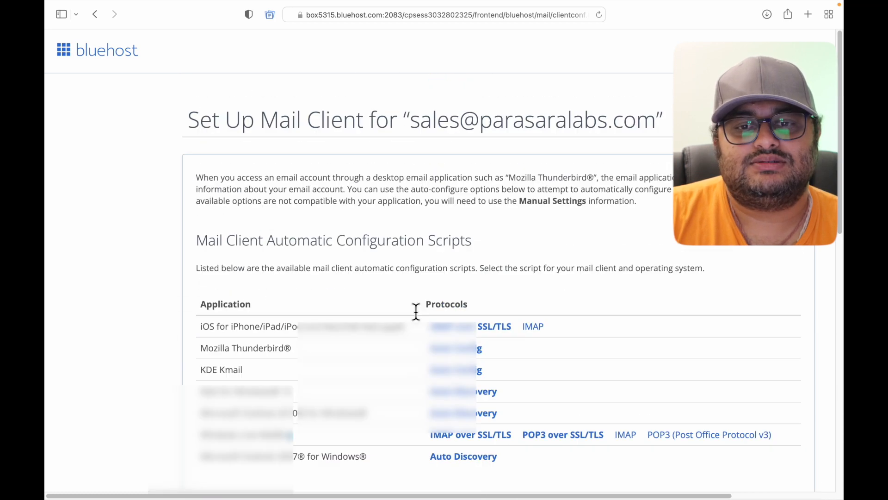
Open Gmail in a new browser tab and dismiss the contacts popup.
{"action": "left_click", "coordinate": [808, 14]}
{"action": "type", "text": "gmai"}
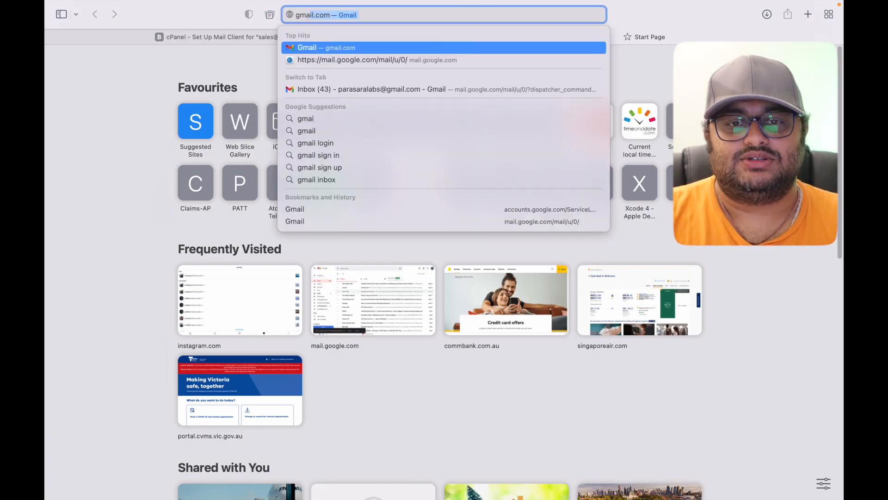
{"action": "key", "text": "Return"}
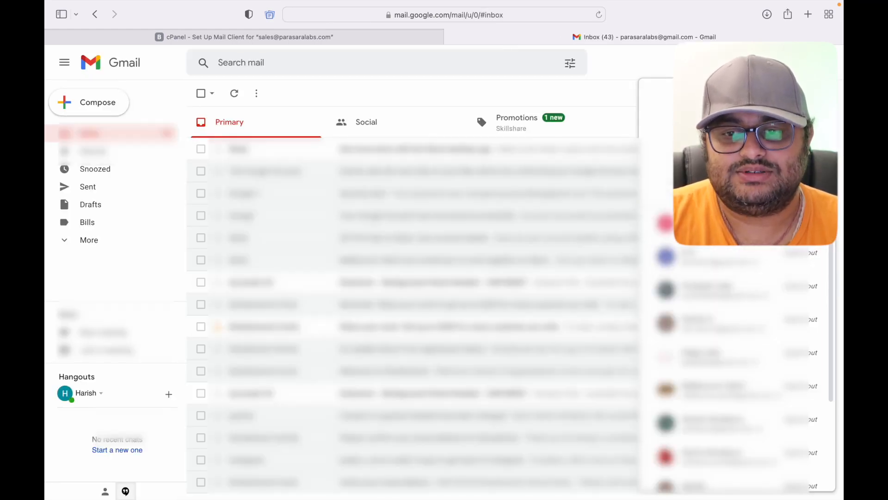
{"action": "left_click", "coordinate": [460, 95]}
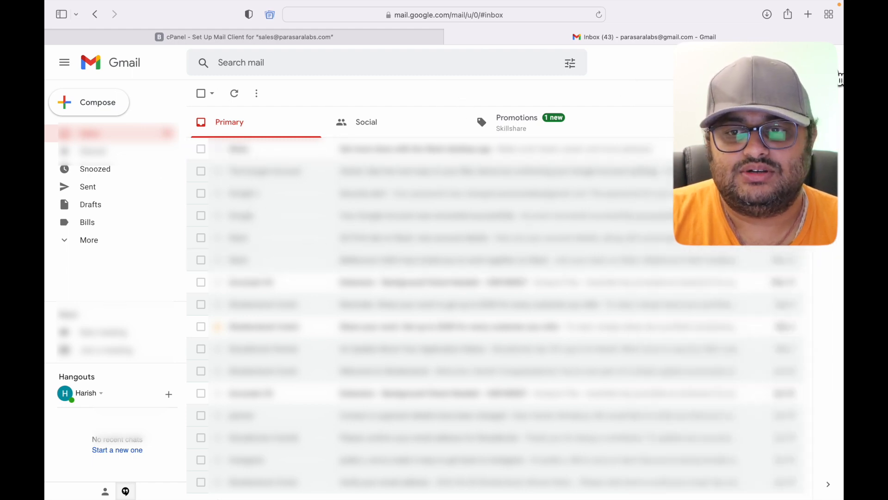
Go to Gmail's Accounts and Import settings and find the Send mail as section.
{"action": "left_click", "coordinate": [777, 63]}
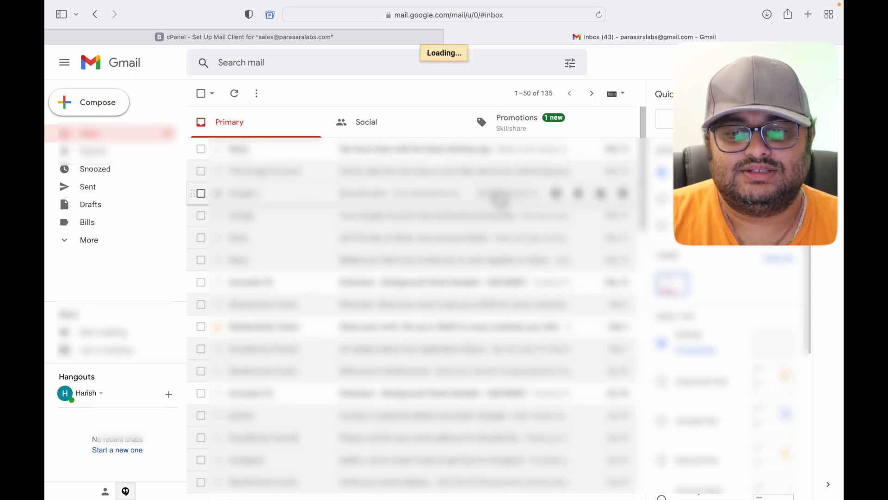
{"action": "scroll", "coordinate": [502, 323], "scroll_direction": "down", "scroll_amount": 3}
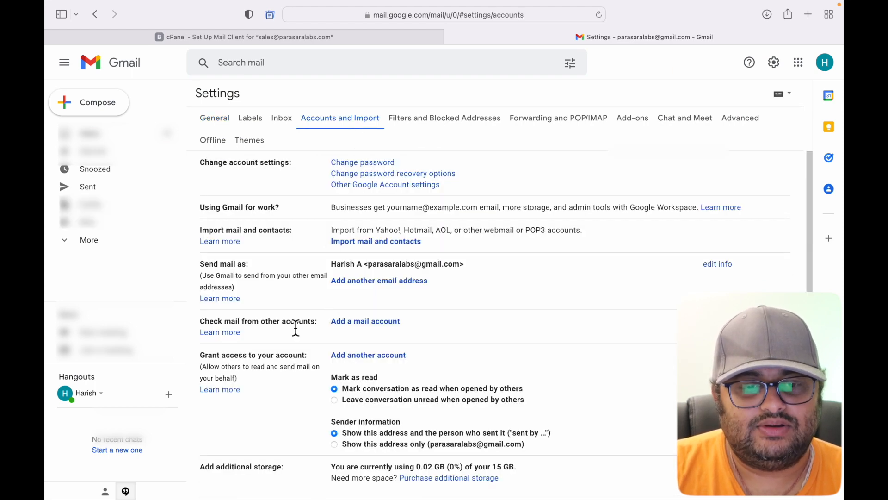
{"action": "scroll", "coordinate": [295, 326], "scroll_direction": "down", "scroll_amount": 2}
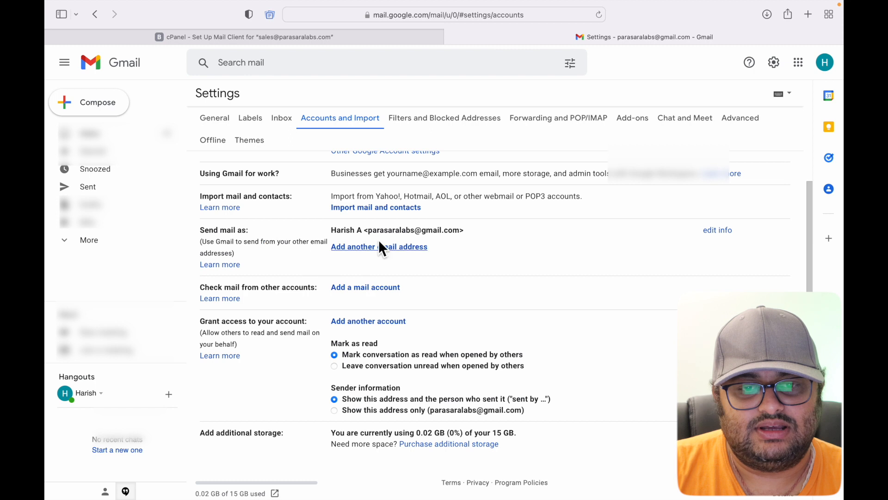
{"action": "scroll", "coordinate": [331, 265], "scroll_direction": "up", "scroll_amount": 1}
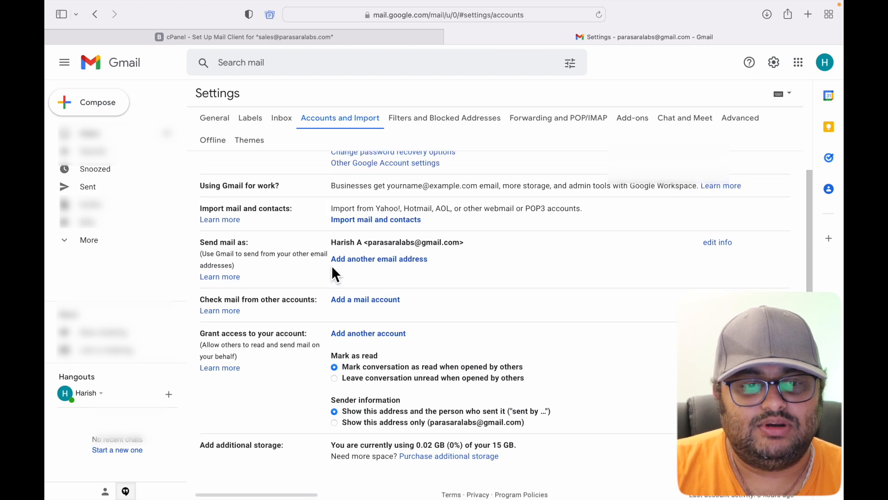
{"action": "left_click", "coordinate": [372, 265]}
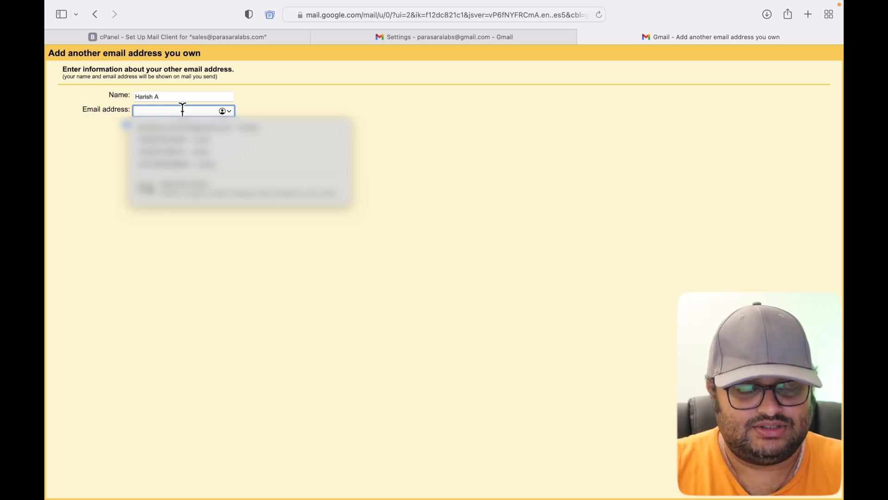
{"action": "type", "text": "para"}
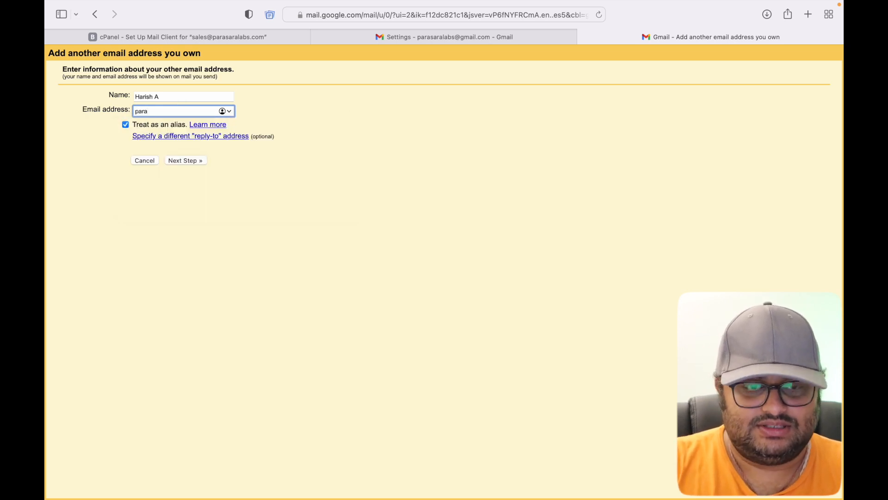
{"action": "key", "text": "BackSpace"}
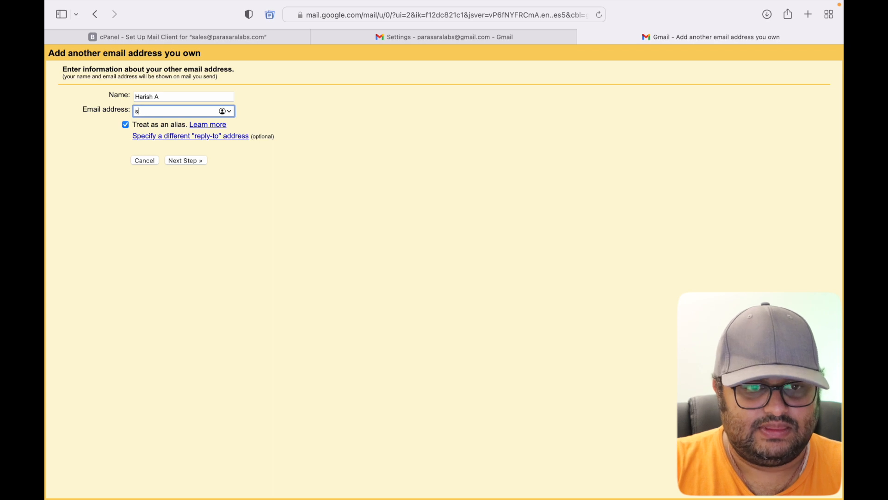
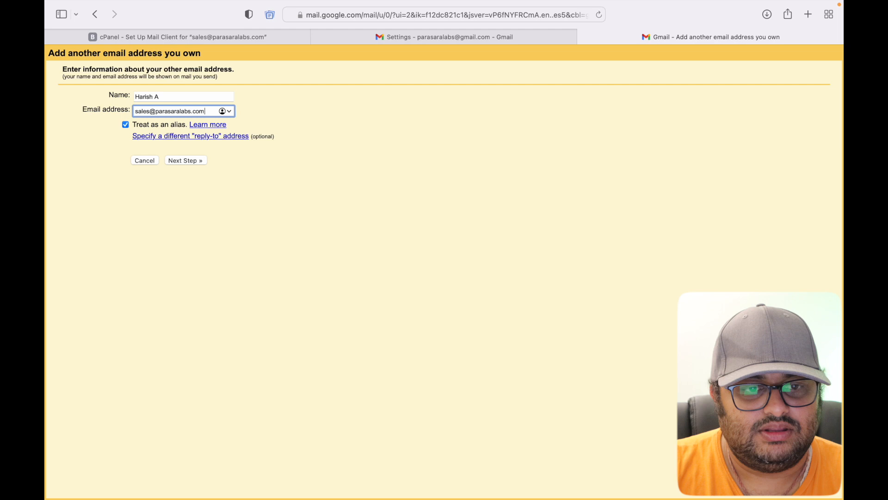
{"action": "left_click", "coordinate": [187, 161]}
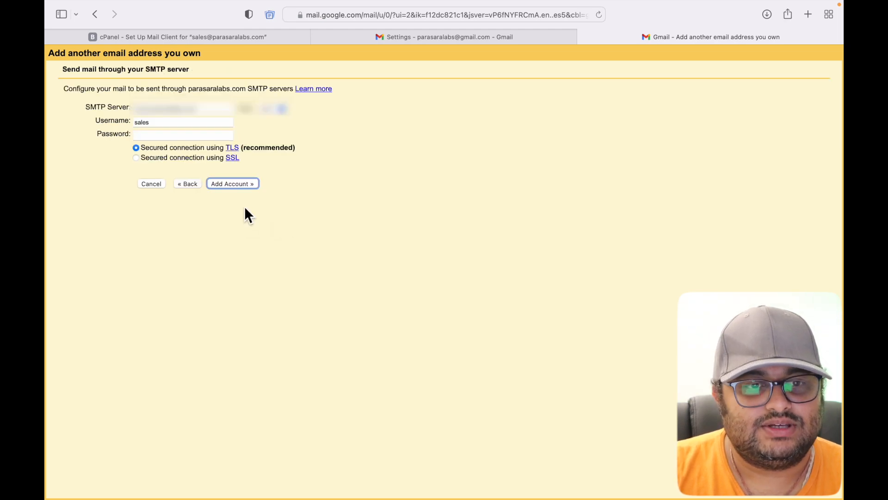
{"action": "left_click", "coordinate": [171, 124]}
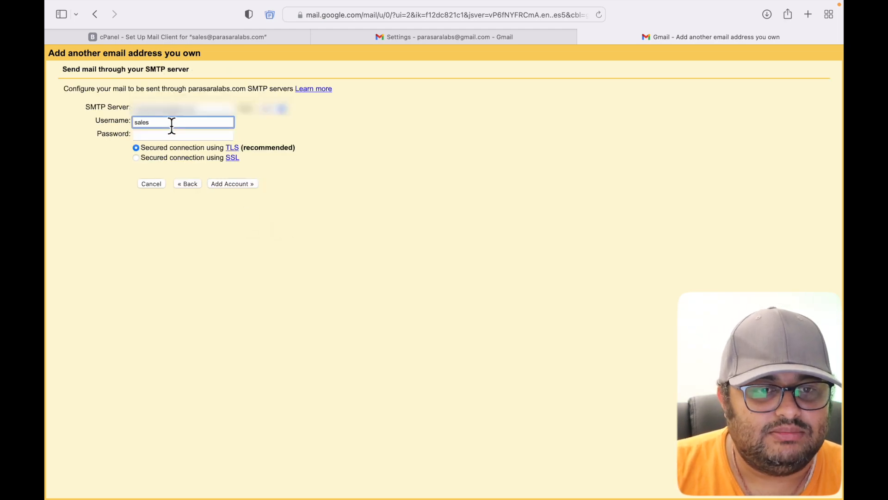
{"action": "left_click", "coordinate": [237, 39]}
{"action": "scroll", "coordinate": [566, 400], "scroll_direction": "down", "scroll_amount": 10}
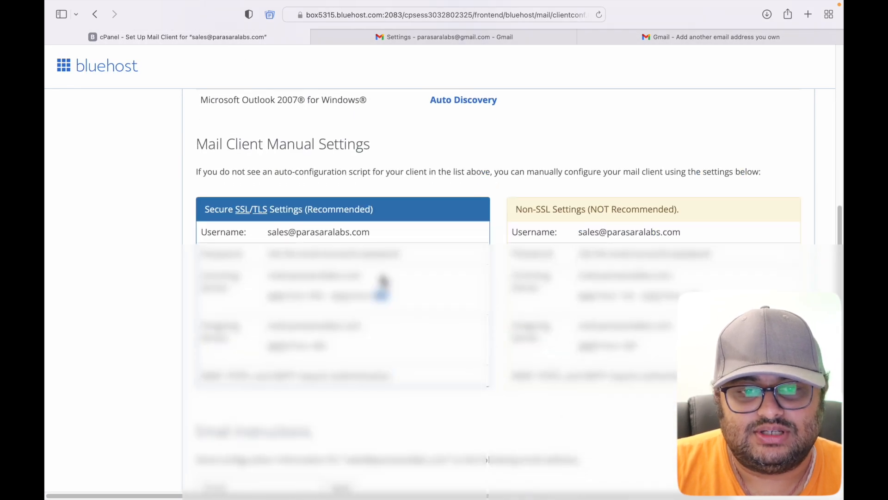
{"action": "left_click_drag", "start_coordinate": [268, 233], "coordinate": [377, 234]}
{"action": "right_click", "coordinate": [344, 234]}
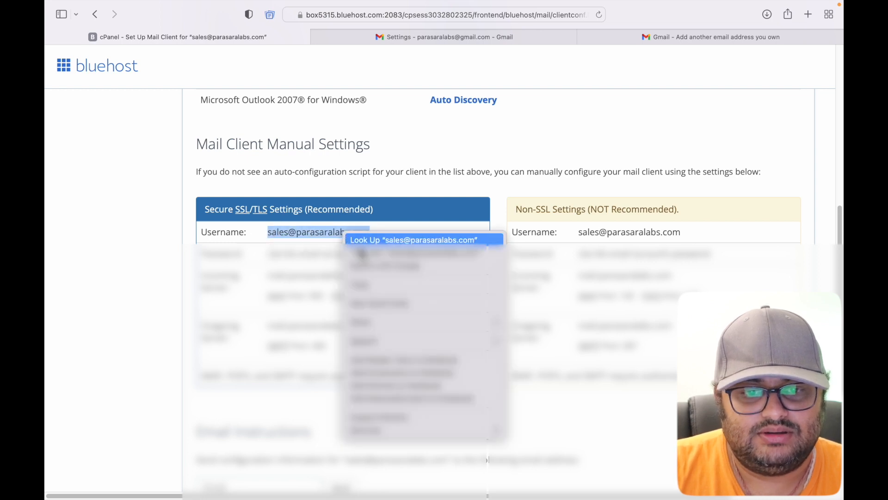
{"action": "left_click", "coordinate": [386, 298]}
{"action": "left_click", "coordinate": [656, 34]}
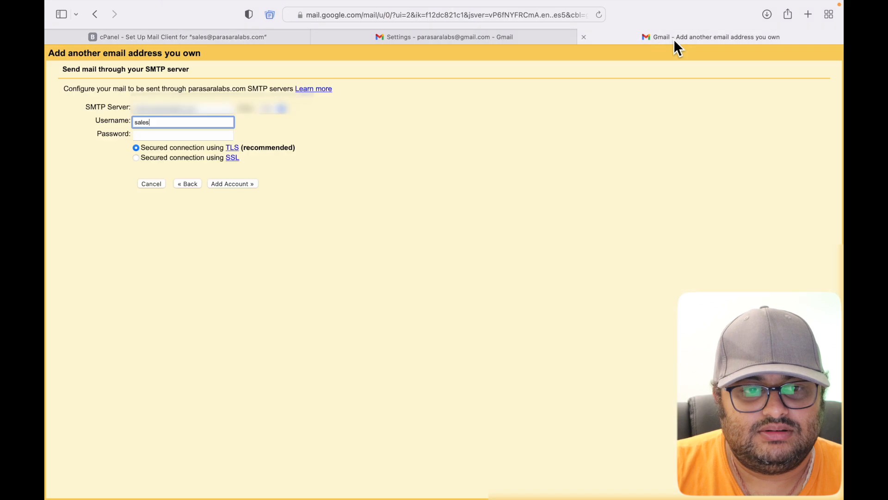
{"action": "left_click_drag", "start_coordinate": [166, 123], "coordinate": [121, 126]}
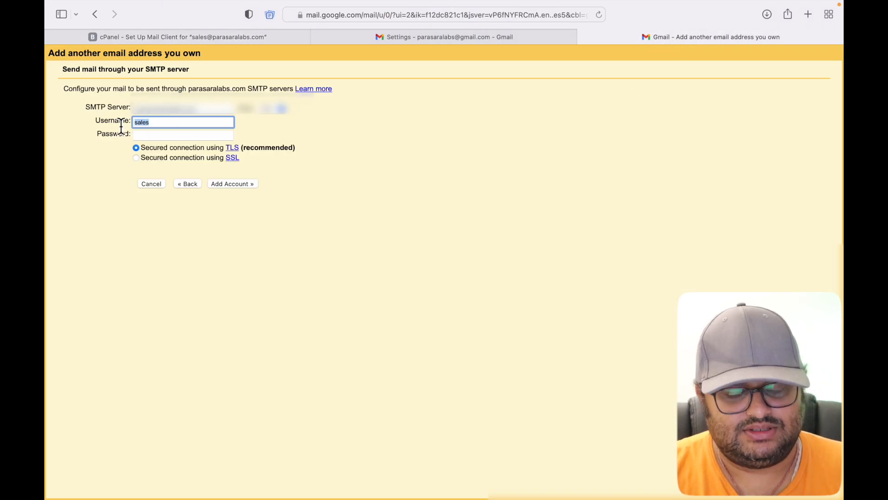
{"action": "key", "text": "super+v"}
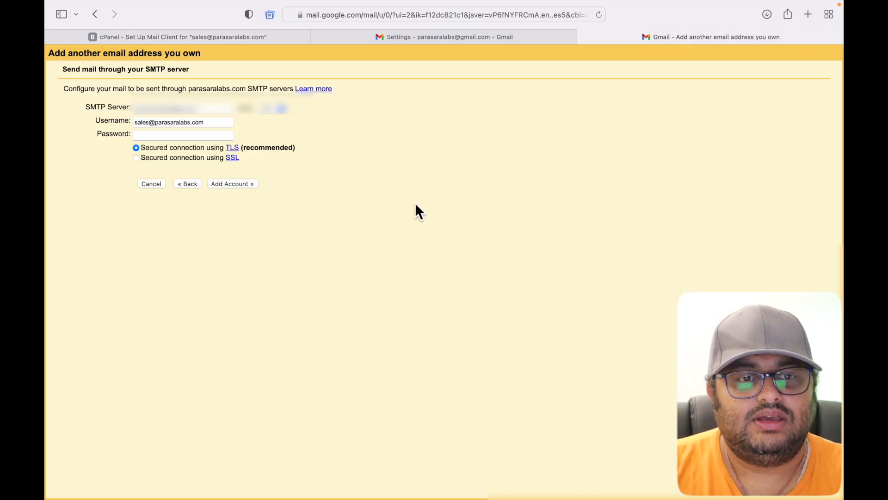
{"action": "left_click", "coordinate": [217, 109]}
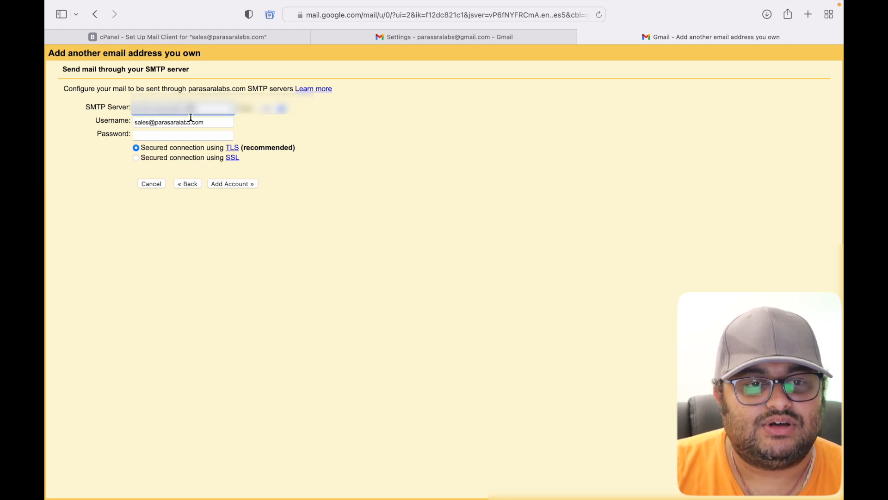
{"action": "left_click", "coordinate": [204, 41]}
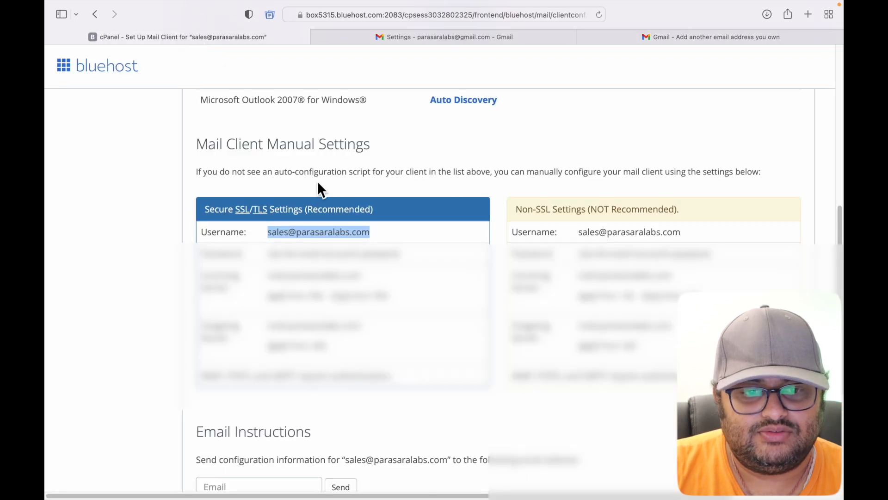
Choose the SSL port in Gmail's SMTP form, cross-checking Bluehost's mail settings.
{"action": "left_click", "coordinate": [423, 283]}
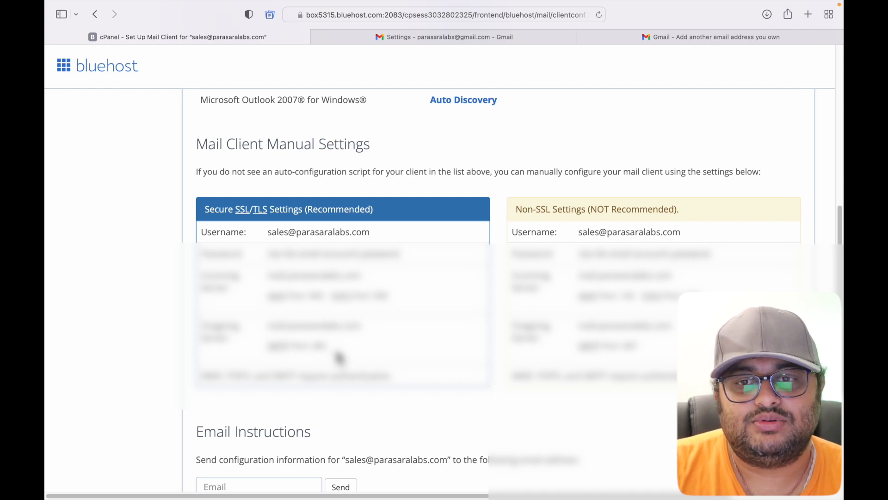
{"action": "left_click", "coordinate": [693, 38]}
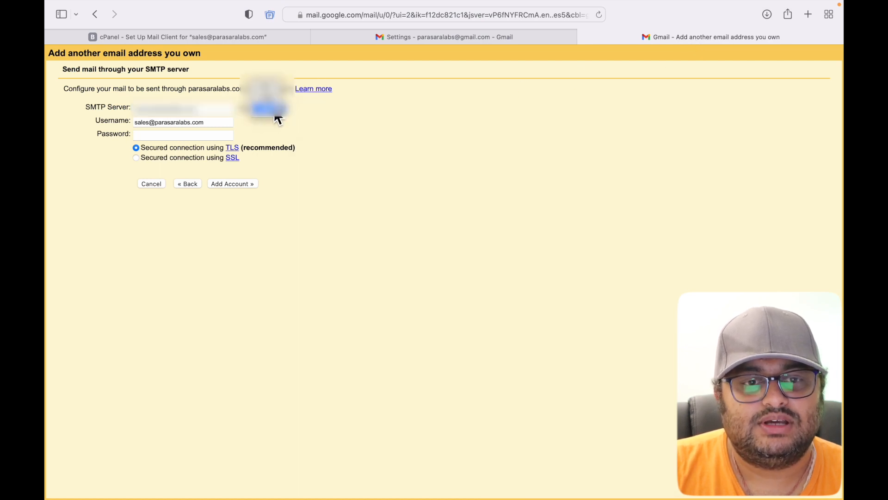
{"action": "left_click", "coordinate": [276, 107]}
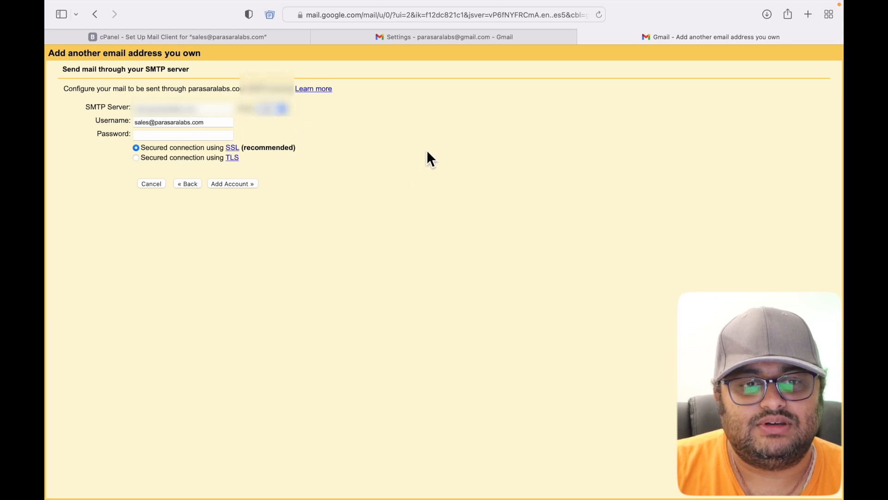
{"action": "left_click", "coordinate": [456, 38]}
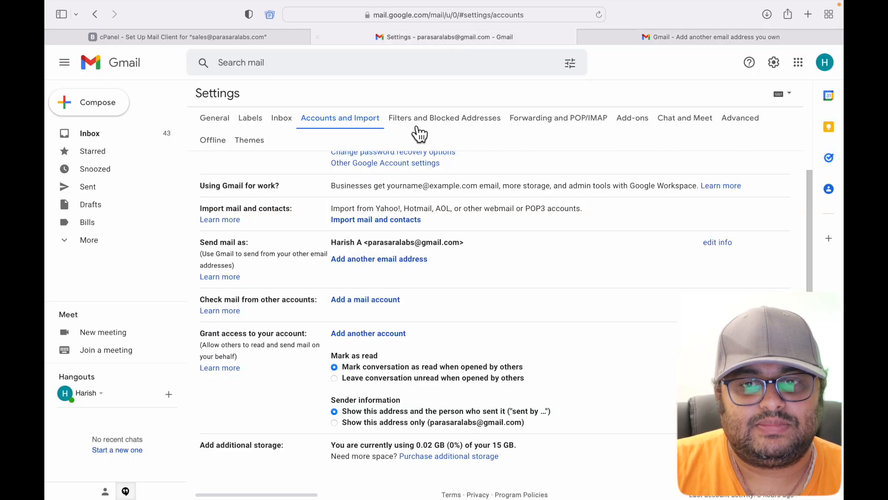
{"action": "left_click", "coordinate": [258, 38]}
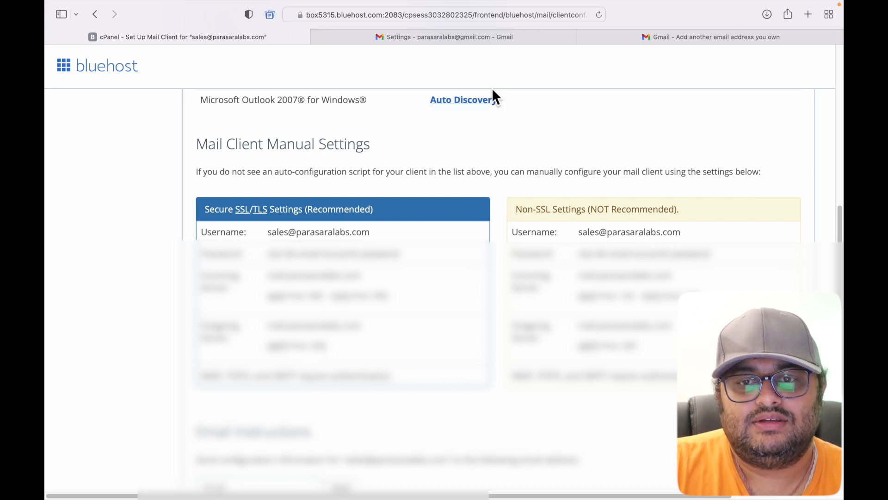
Enter the mailbox password and add the sales account to Gmail.
{"action": "left_click", "coordinate": [671, 37]}
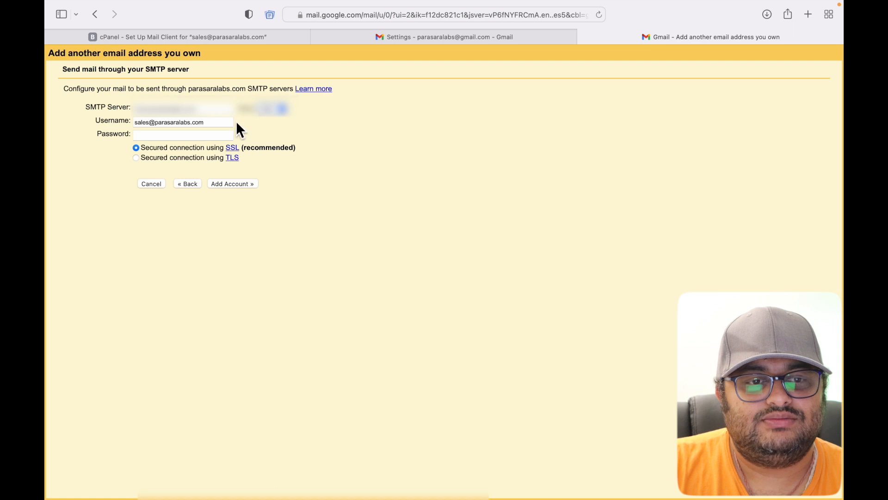
{"action": "left_click", "coordinate": [214, 135]}
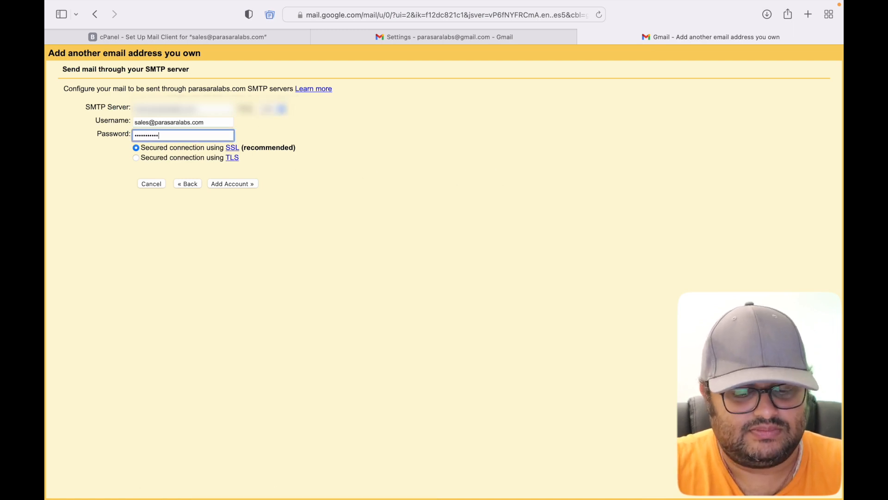
{"action": "left_click", "coordinate": [238, 181]}
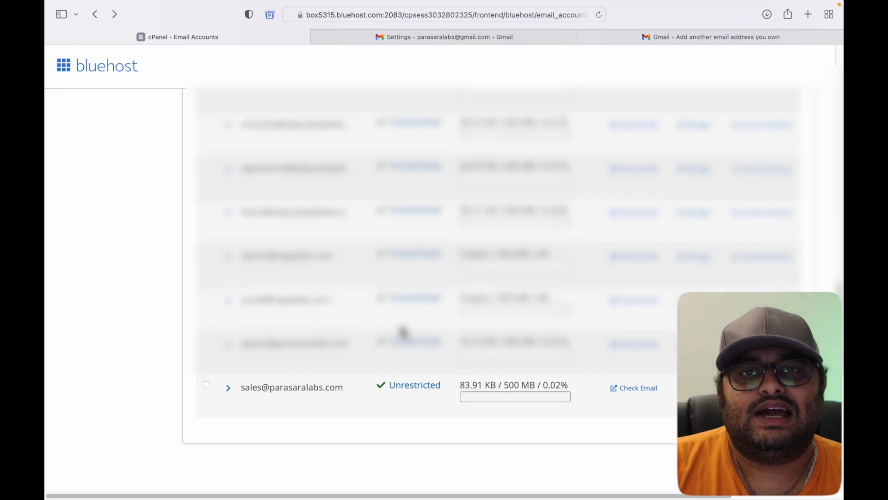
Open Roundcube webmail for the sales mailbox via Check Email.
{"action": "scroll", "coordinate": [402, 331], "scroll_direction": "down", "scroll_amount": 1}
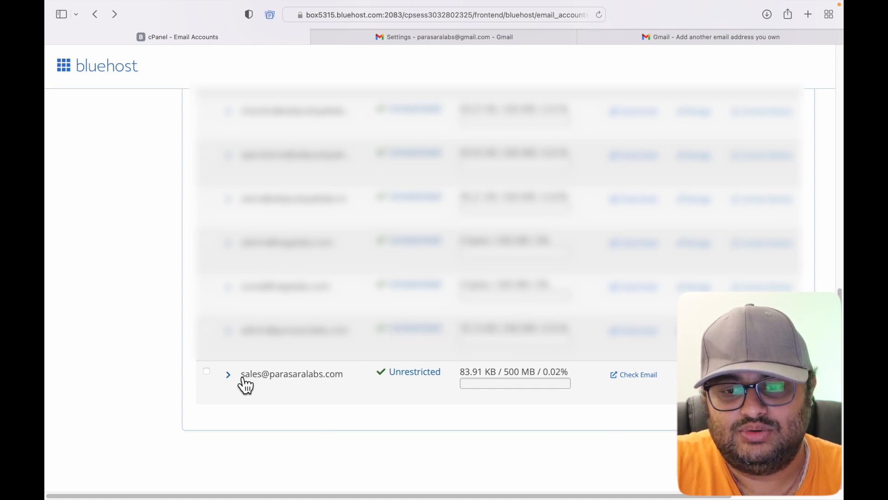
{"action": "left_click", "coordinate": [634, 374]}
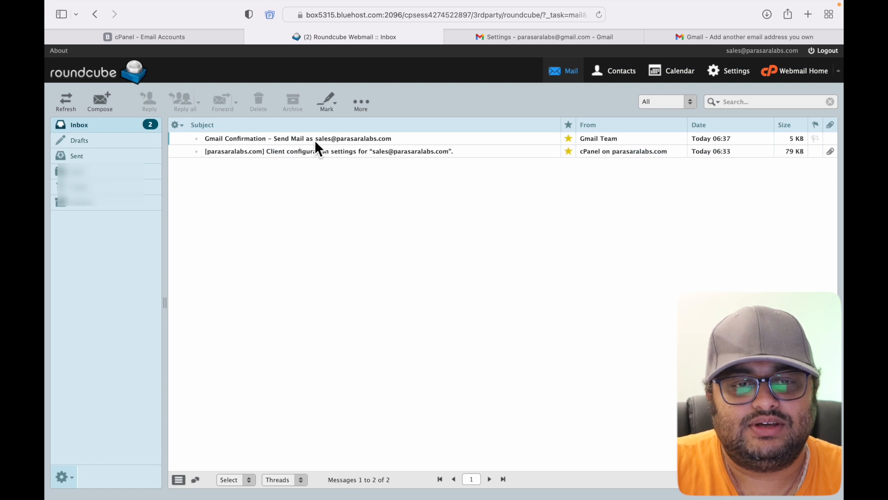
Open the Gmail Confirmation email in Roundcube and copy its confirmation code.
{"action": "left_click", "coordinate": [340, 140]}
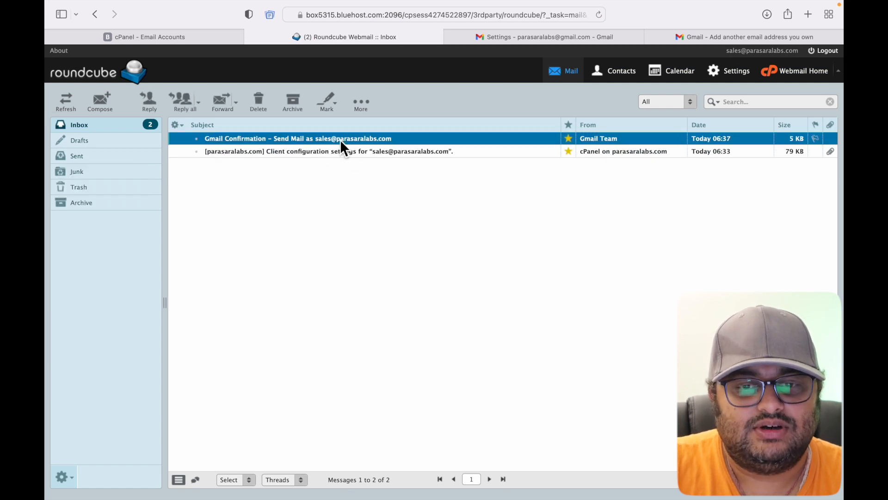
{"action": "double_click", "coordinate": [340, 139]}
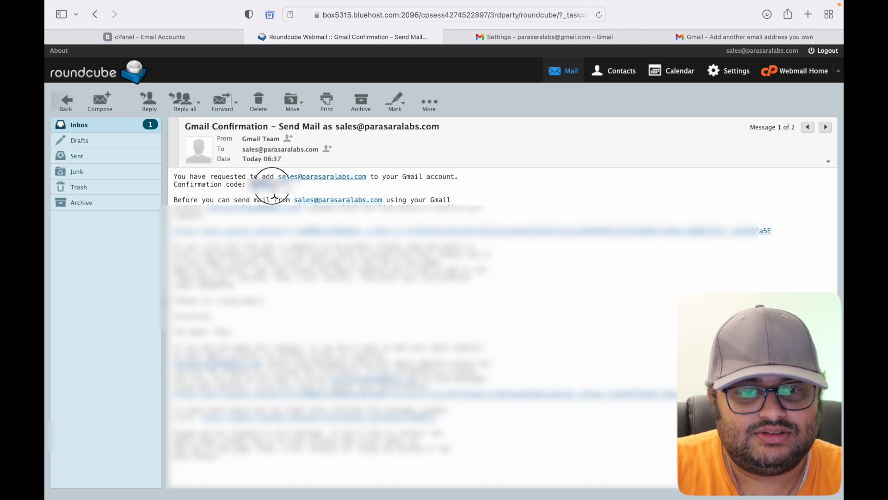
{"action": "right_click", "coordinate": [258, 184]}
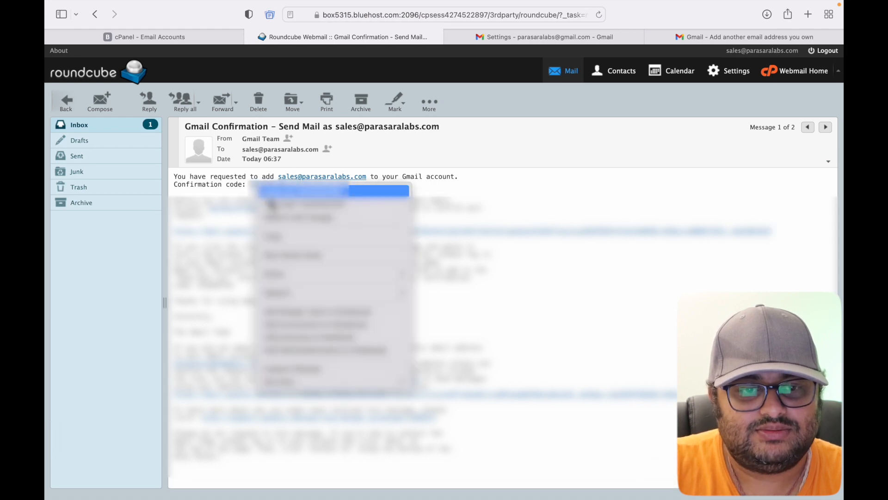
{"action": "left_click", "coordinate": [285, 240]}
Paste the code into Gmail's confirmation field and verify the address.
{"action": "left_click", "coordinate": [736, 36]}
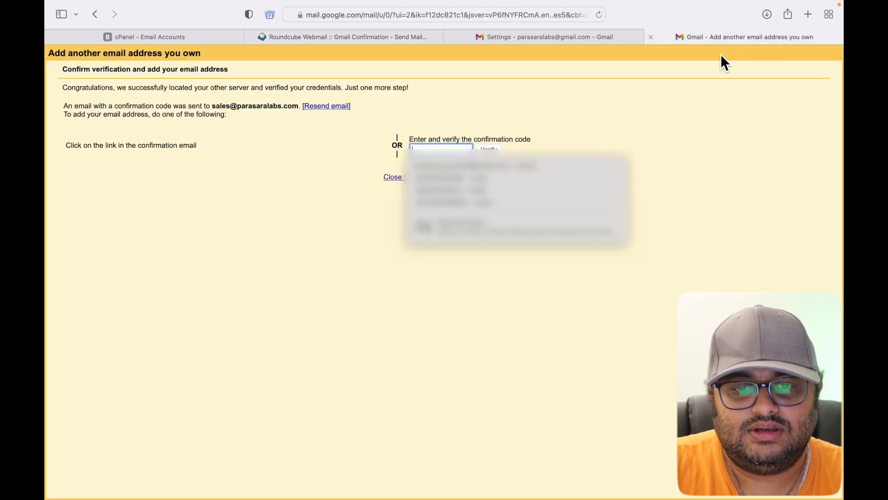
{"action": "right_click", "coordinate": [426, 148]}
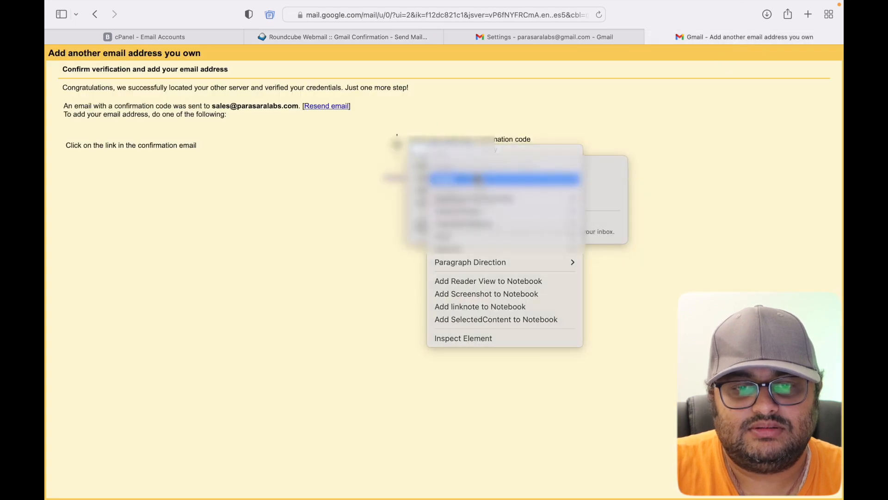
{"action": "left_click", "coordinate": [490, 147]}
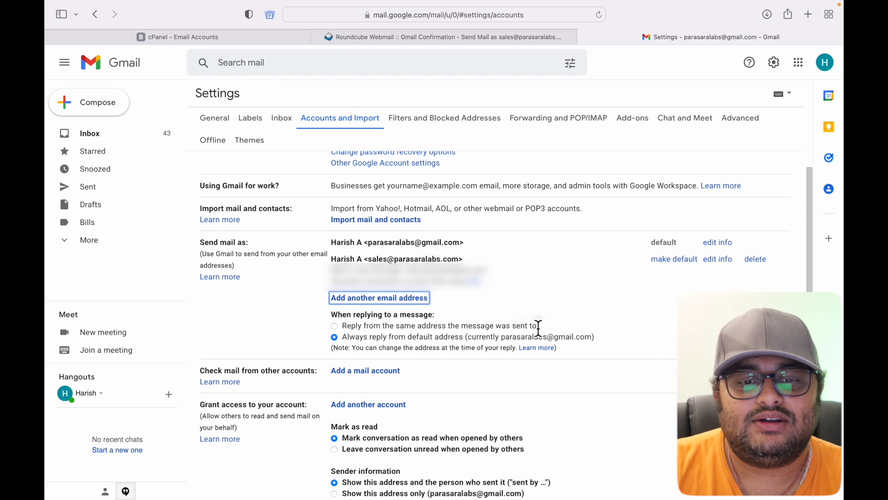
Choose 'Reply from the same address the message was sent to' in Accounts and Import.
{"action": "left_click", "coordinate": [335, 326]}
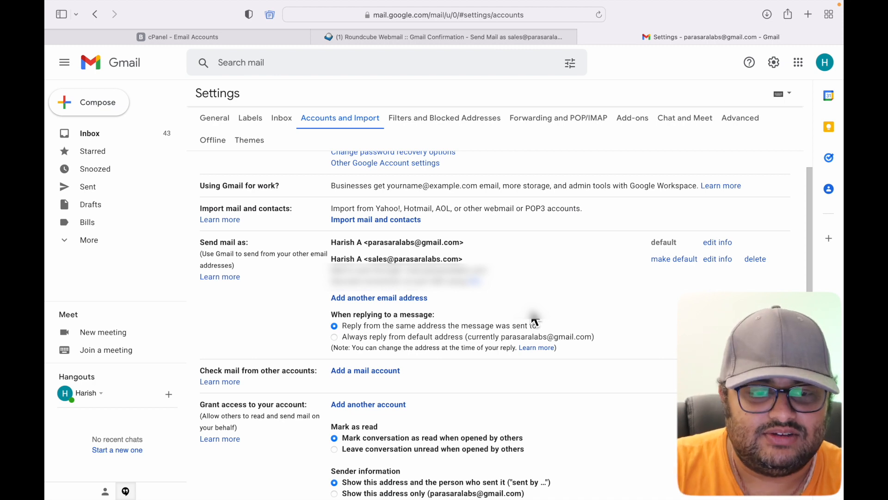
{"action": "left_click", "coordinate": [92, 139]}
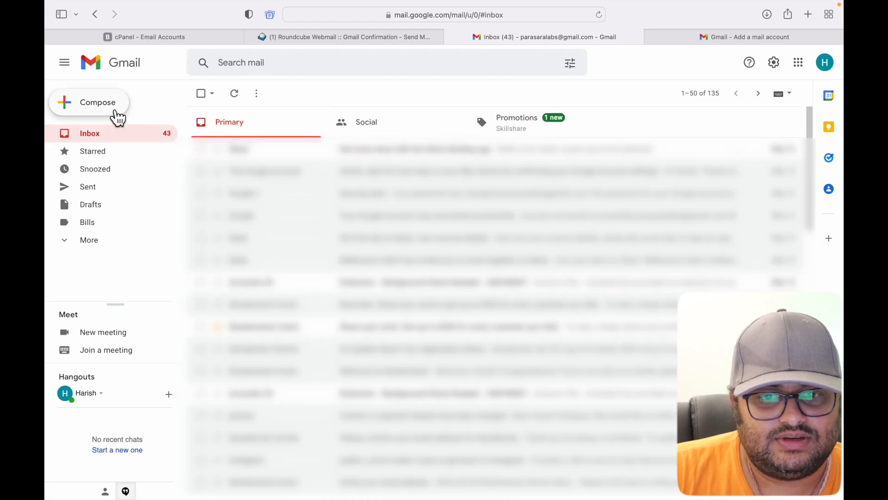
{"action": "left_click", "coordinate": [109, 108]}
{"action": "left_click", "coordinate": [635, 210]}
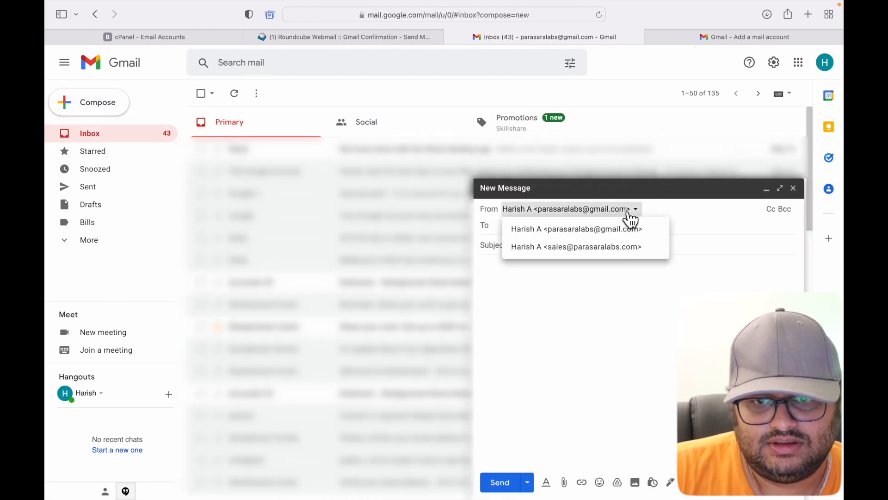
{"action": "left_click", "coordinate": [637, 249]}
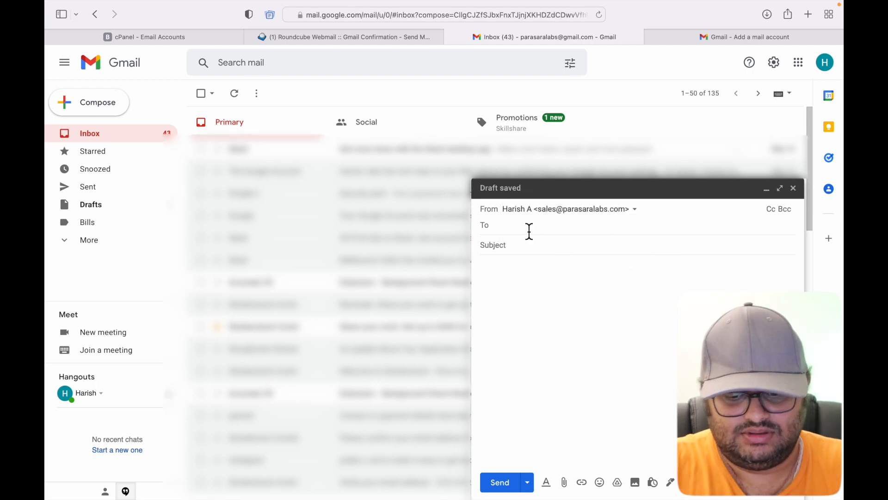
Send it to the Gmail account with subject 'test mail', then open it in the inbox.
{"action": "left_click", "coordinate": [529, 231]}
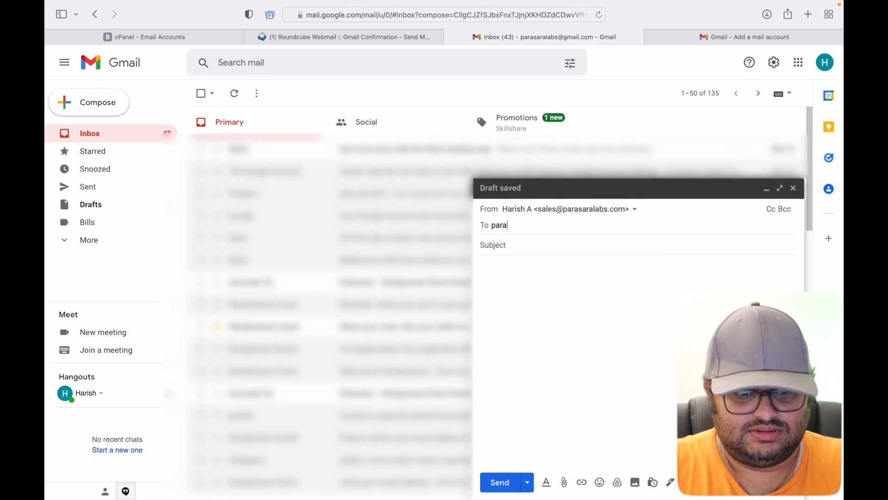
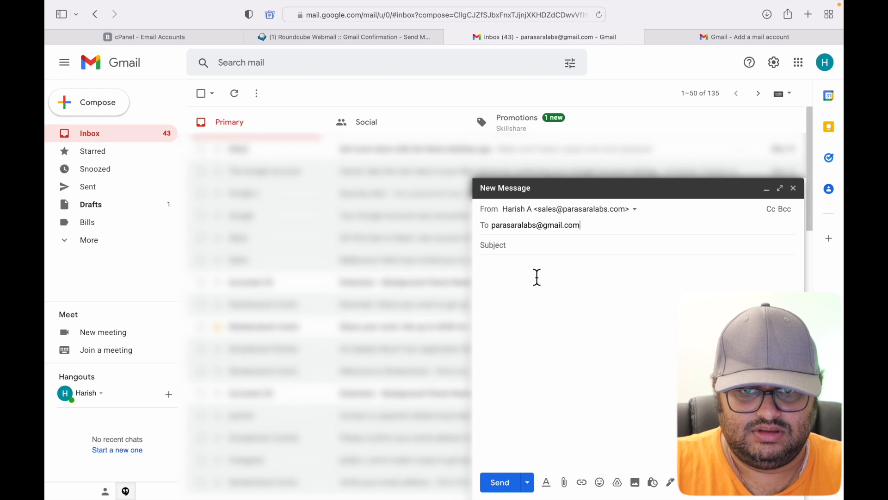
{"action": "left_click", "coordinate": [536, 250]}
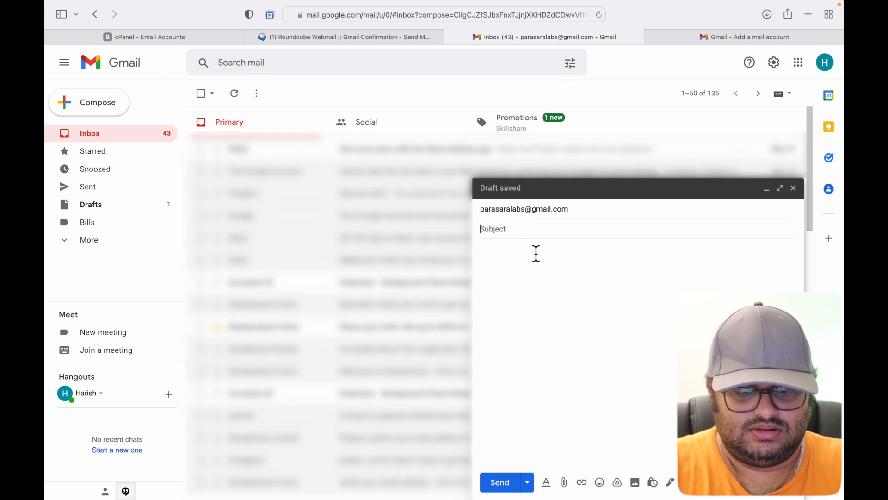
{"action": "type", "text": "test mail"}
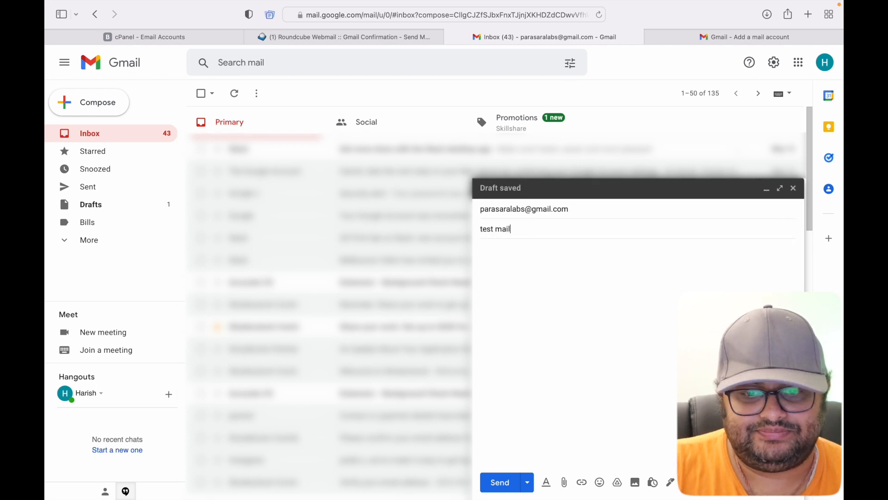
{"action": "left_click", "coordinate": [508, 484]}
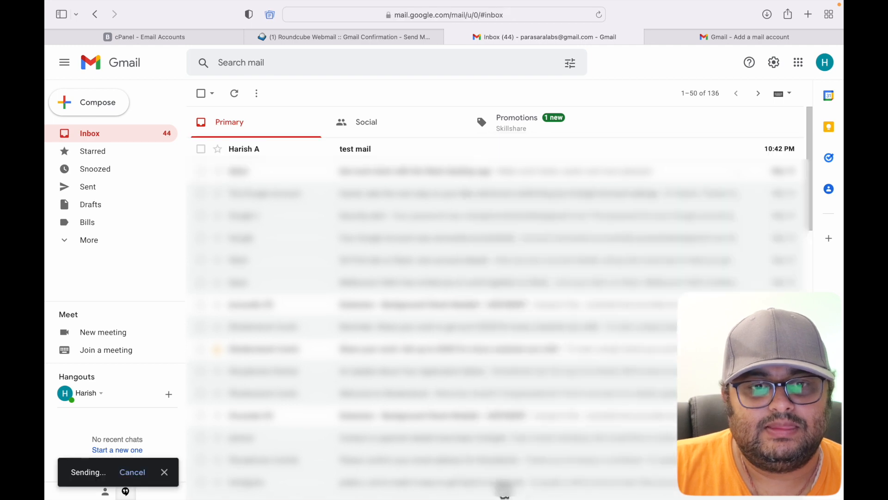
{"action": "left_click", "coordinate": [378, 148]}
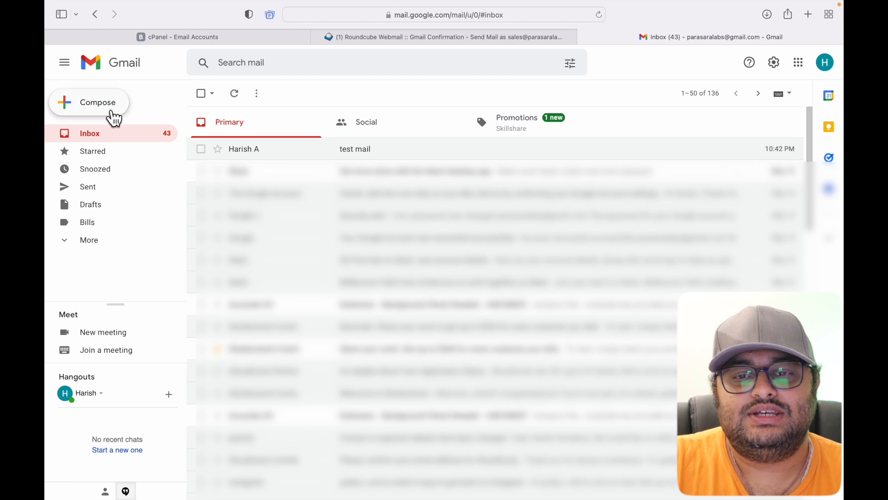
Compose a second message from the sales address and close it unsent, saving it as a draft.
{"action": "left_click", "coordinate": [111, 111]}
{"action": "left_click", "coordinate": [585, 211]}
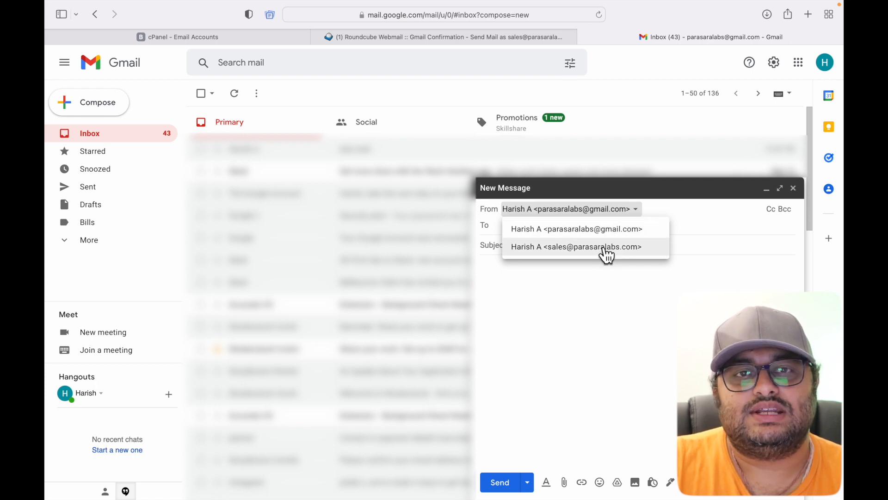
{"action": "left_click", "coordinate": [605, 259]}
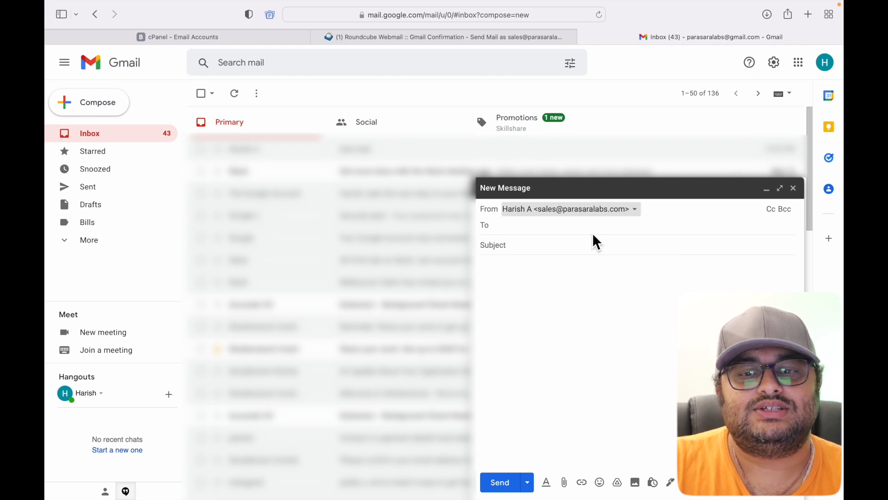
{"action": "left_click", "coordinate": [594, 232]}
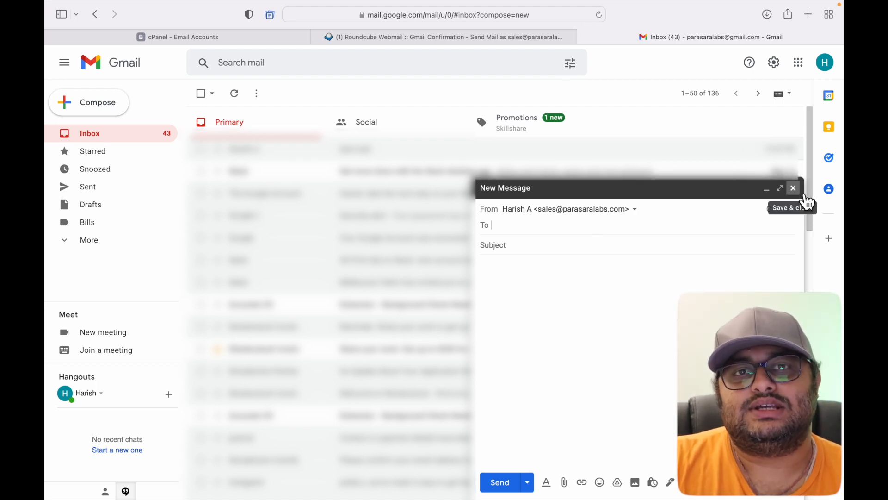
{"action": "left_click", "coordinate": [803, 195]}
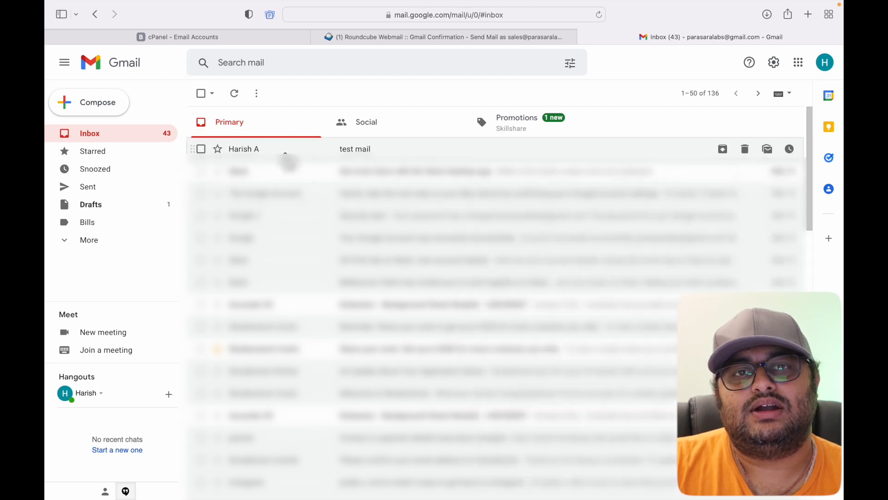